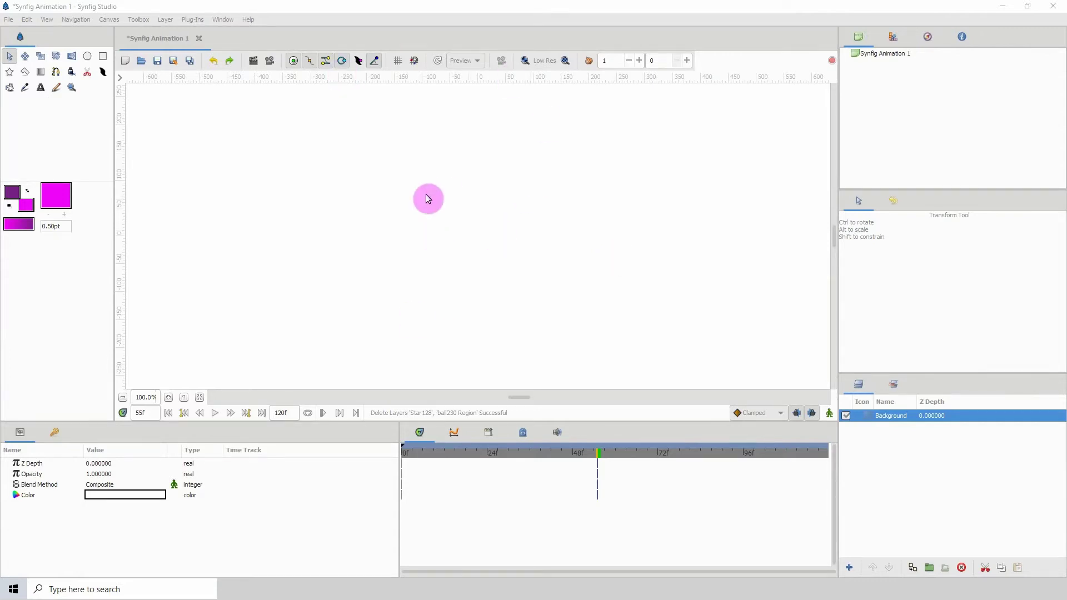
# Draw a filled circle centred near (-443, 79) px and a five-pointed star with an outer radius of about 64 px near (88, -20) px.
pyautogui.click(85, 57)
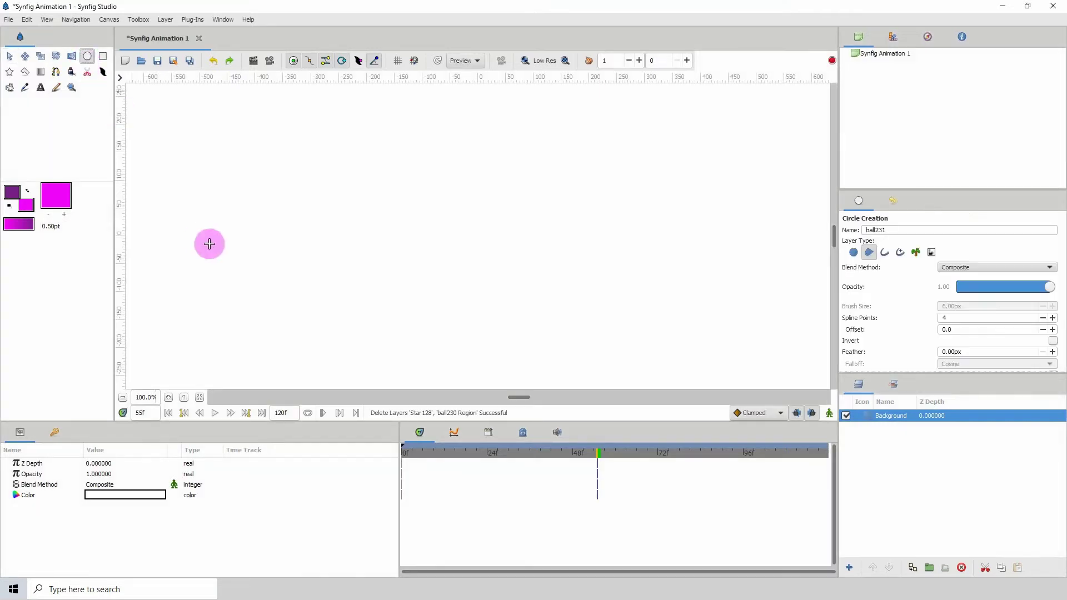
pyautogui.moveTo(246, 214); pyautogui.dragTo(261, 237)
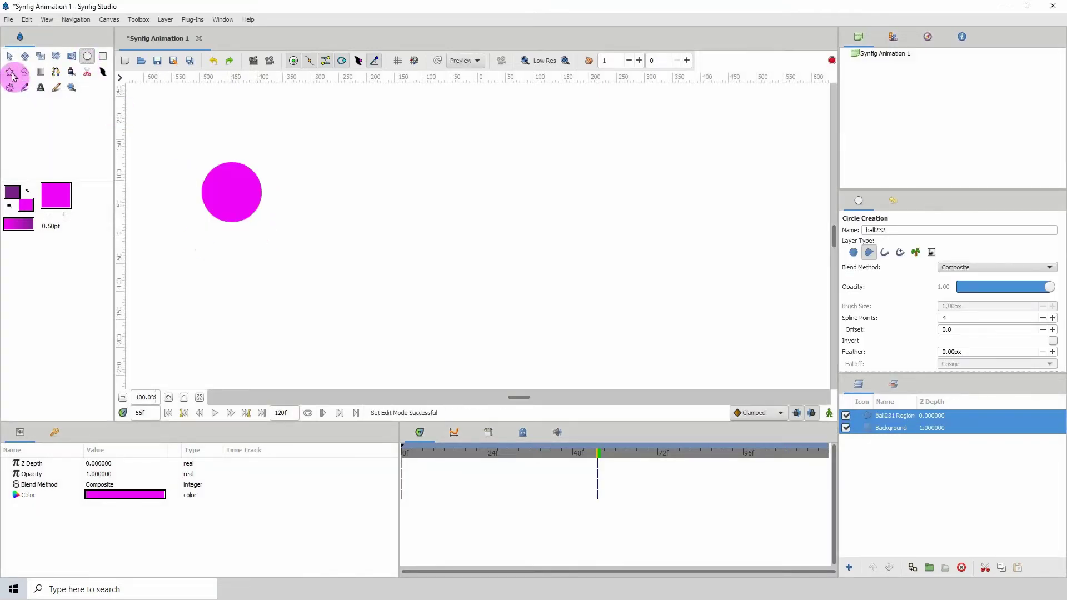
pyautogui.click(10, 72)
pyautogui.moveTo(527, 245); pyautogui.dragTo(563, 283)
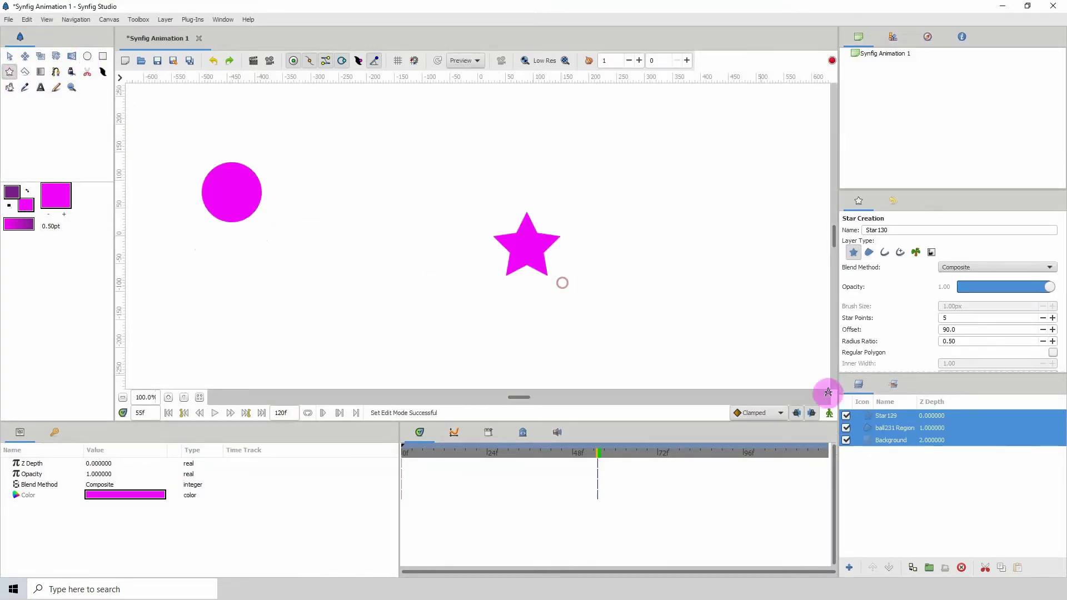
# Convert the star layer's Origin parameter to Random and play the animation from near the start.
pyautogui.click(980, 417)
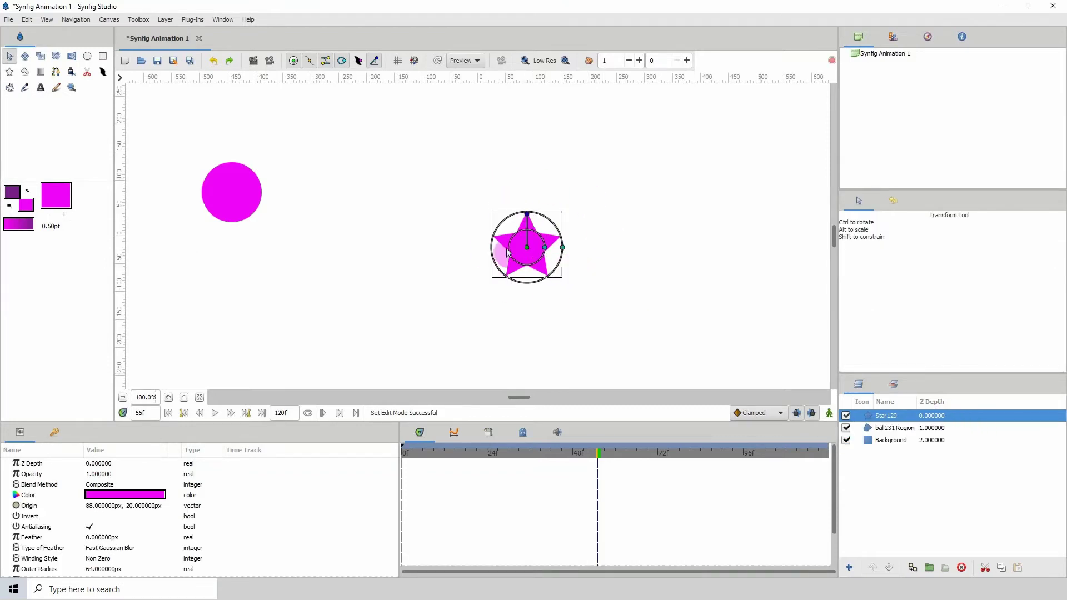
pyautogui.click(527, 251)
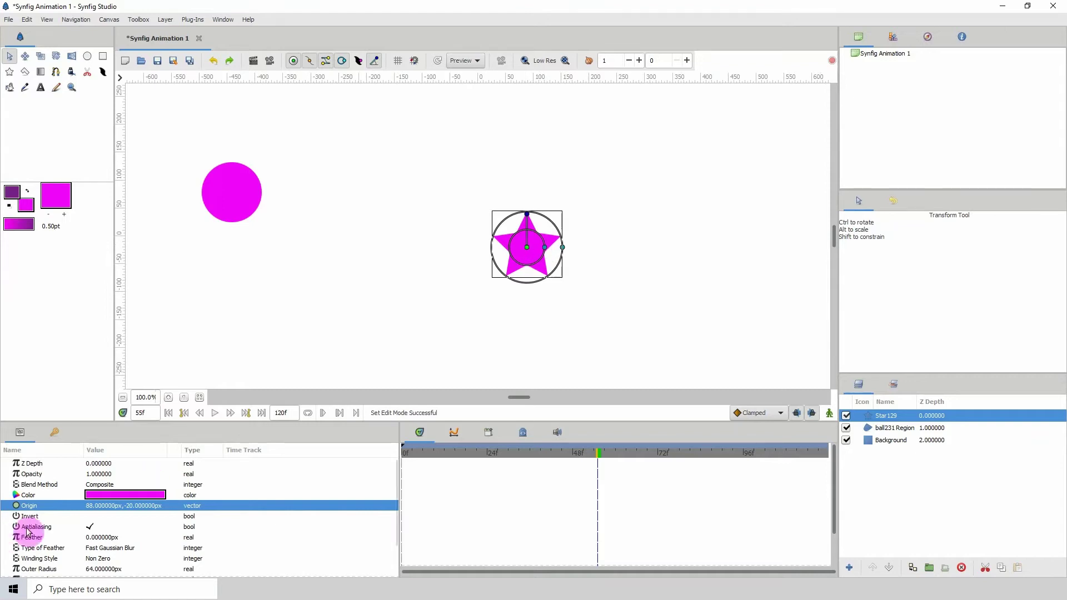
pyautogui.rightClick(62, 510)
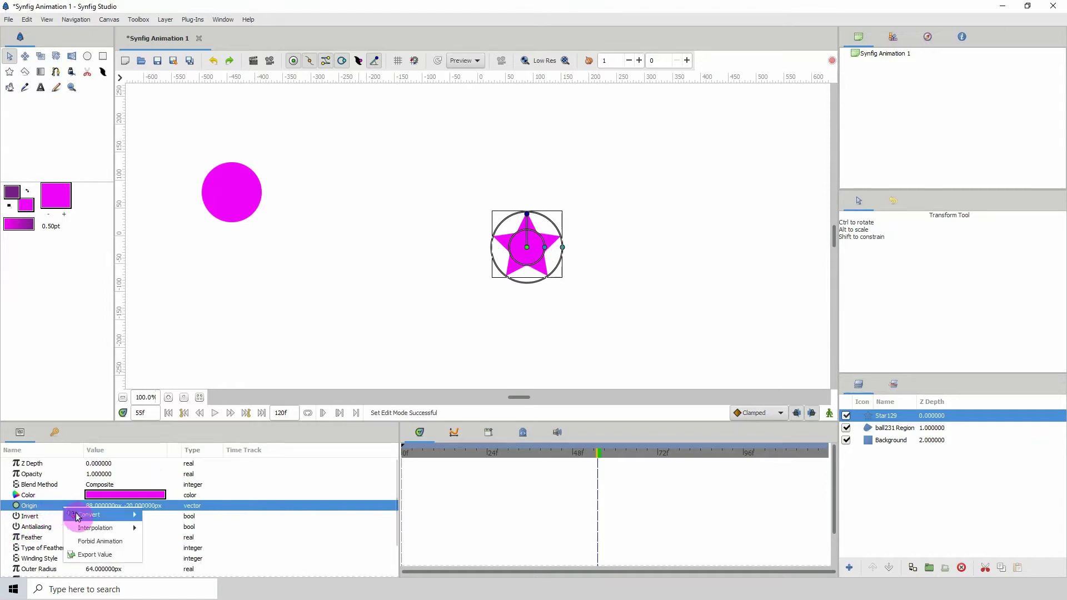
pyautogui.moveTo(89, 514)
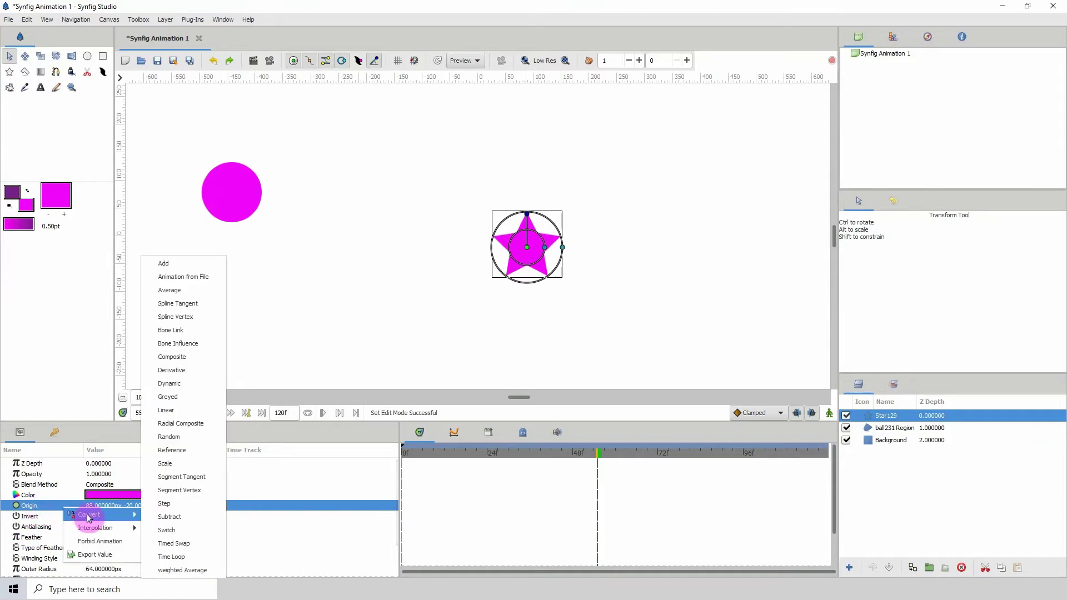
pyautogui.click(181, 437)
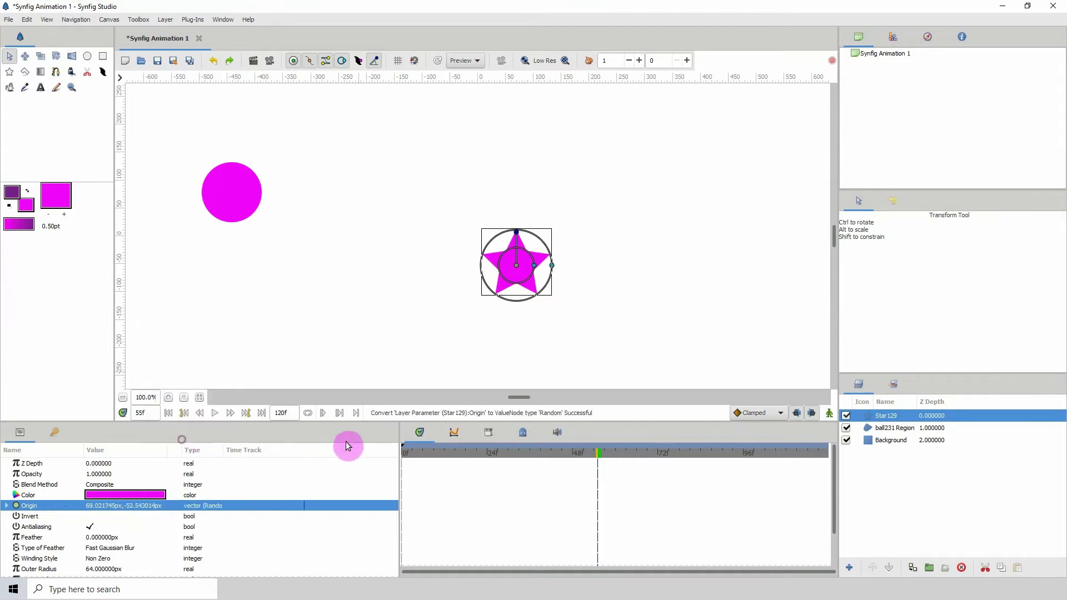
pyautogui.click(433, 452)
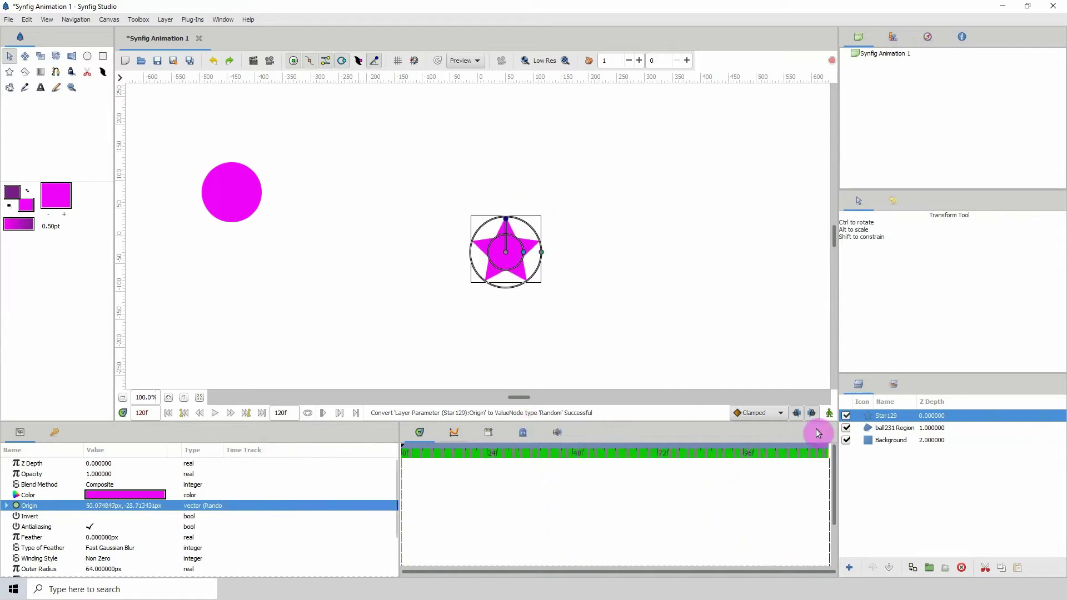
# Convert the circle layer's Origin parameter to Random and play the animation to preview its movement.
pyautogui.click(899, 429)
pyautogui.click(233, 194)
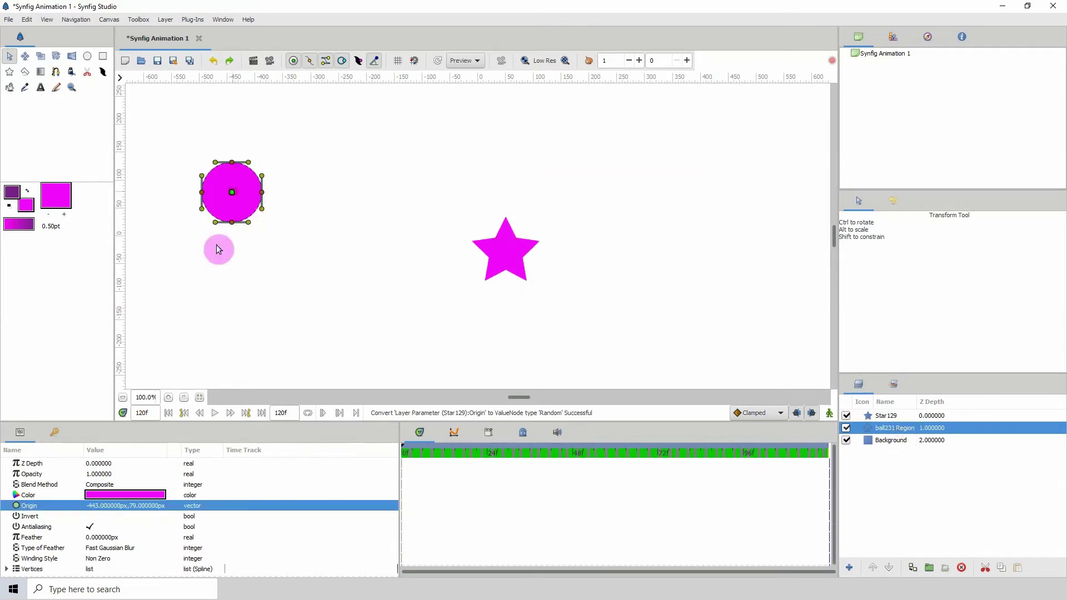
pyautogui.rightClick(78, 506)
pyautogui.moveTo(122, 515)
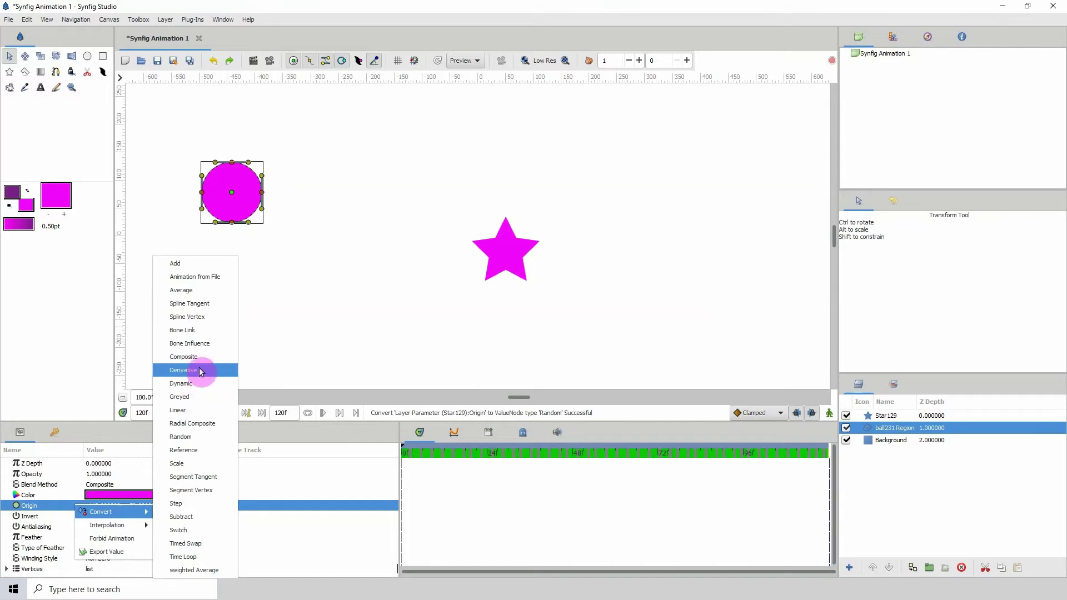
pyautogui.click(195, 437)
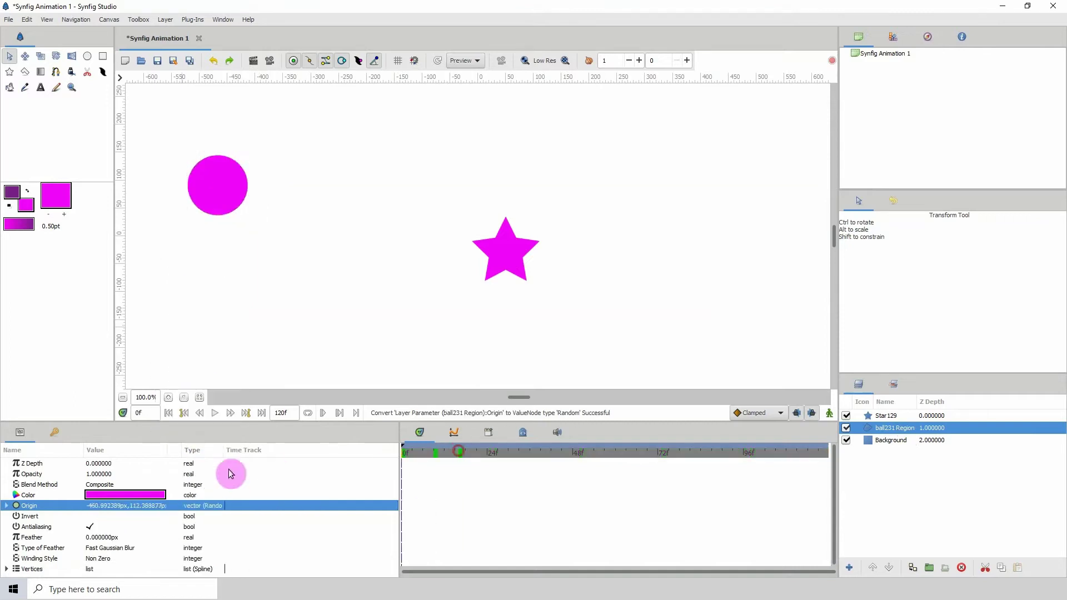
pyautogui.press('space')
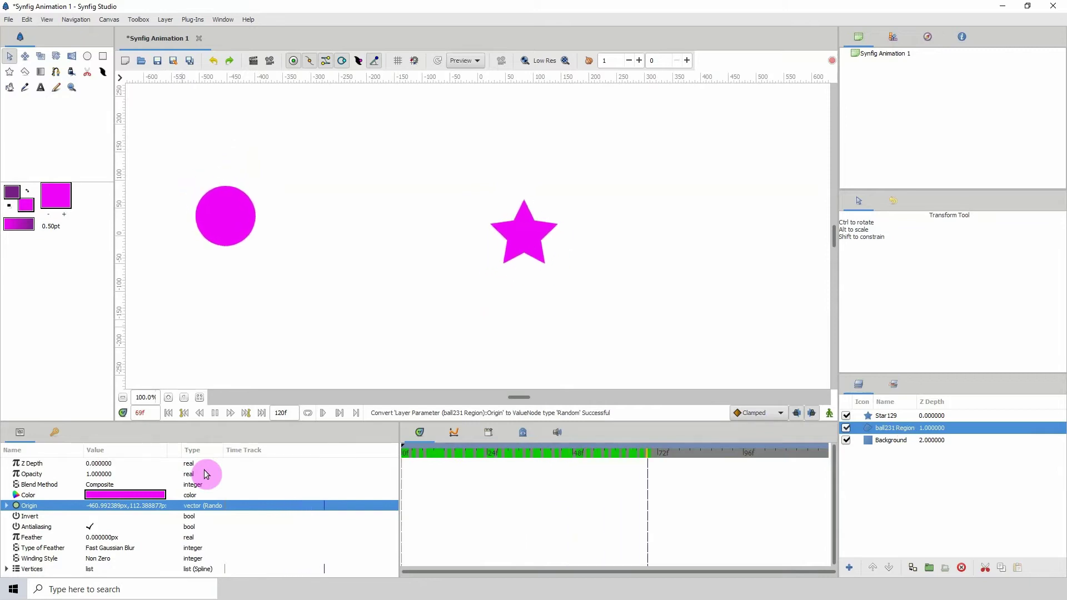
pyautogui.press('space')
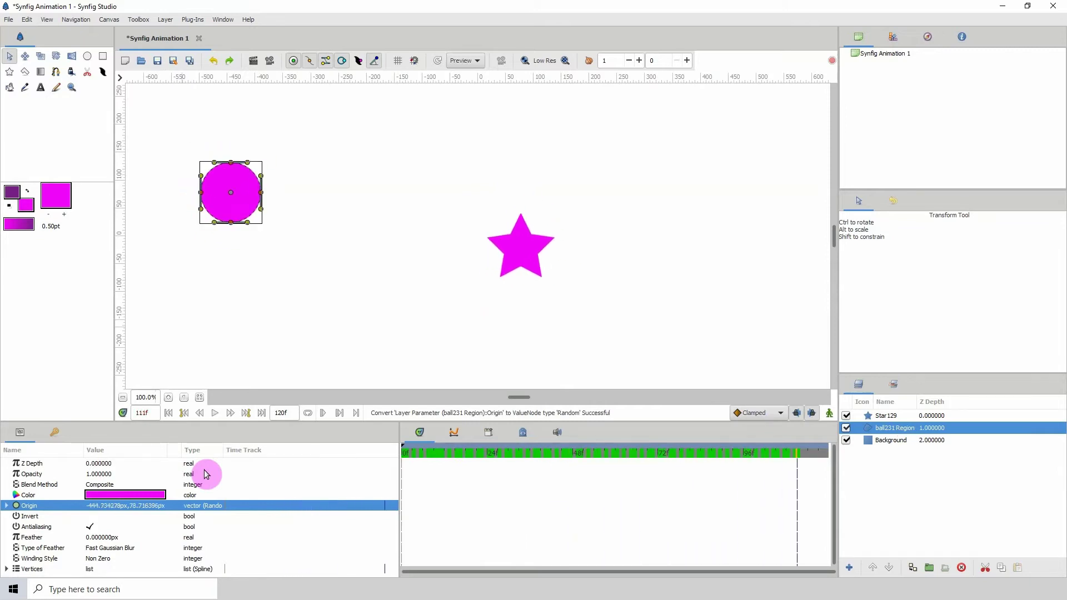
# Enlarge the parameter area and expand the circle's random Origin to examine its Link, Speed and Interpolation settings.
pyautogui.moveTo(118, 405); pyautogui.dragTo(118, 358)
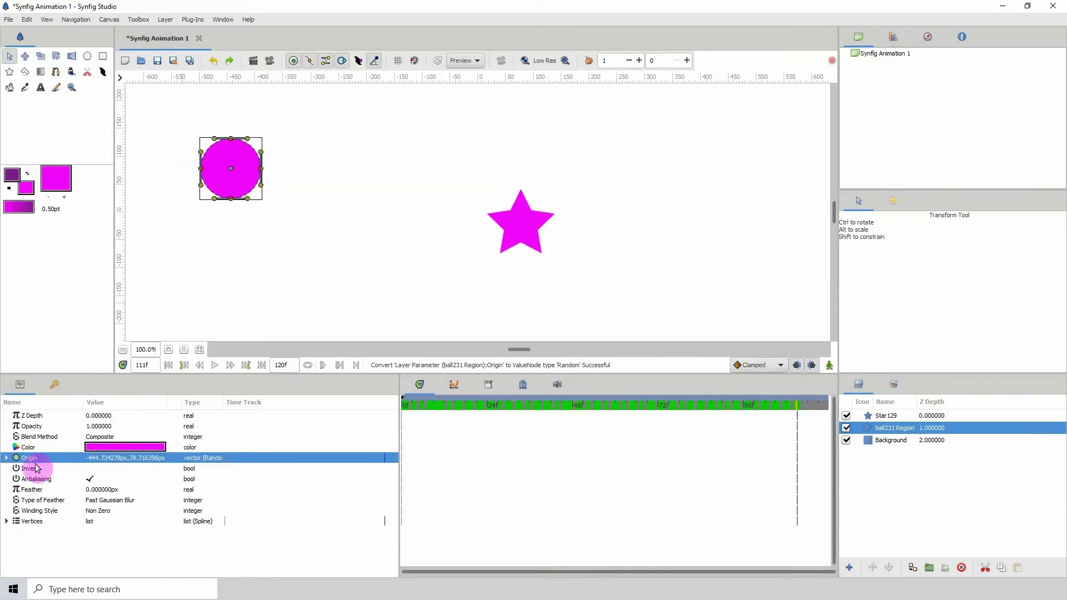
pyautogui.click(6, 459)
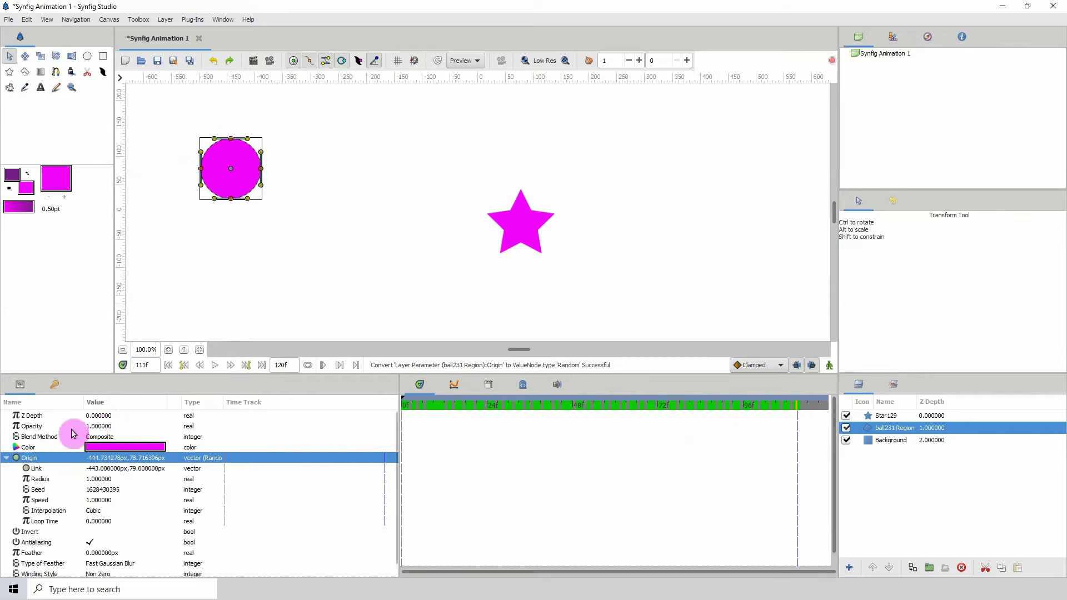
pyautogui.click(38, 470)
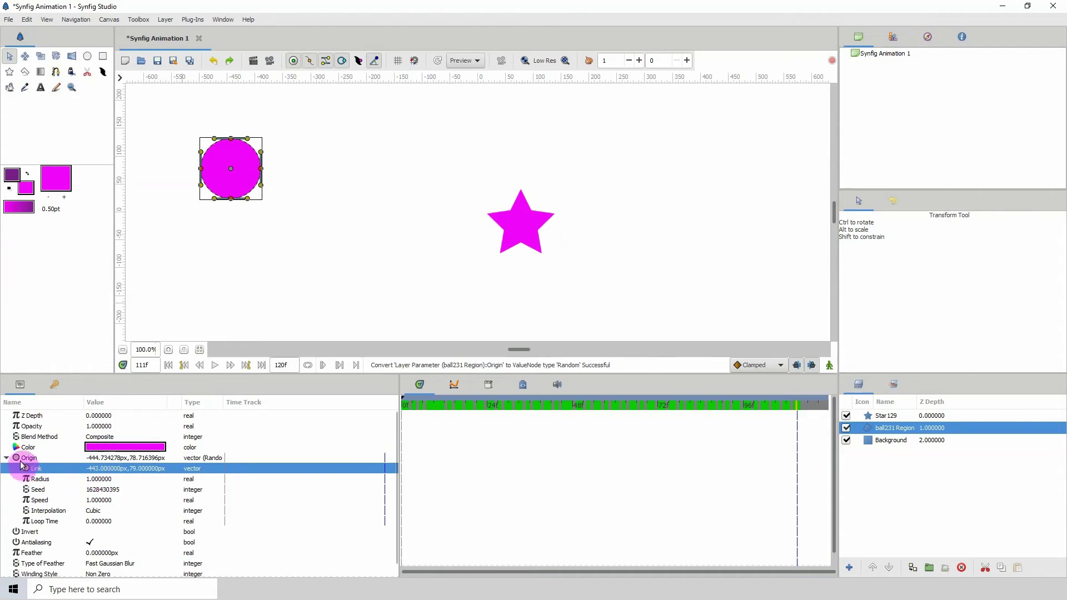
pyautogui.click(47, 498)
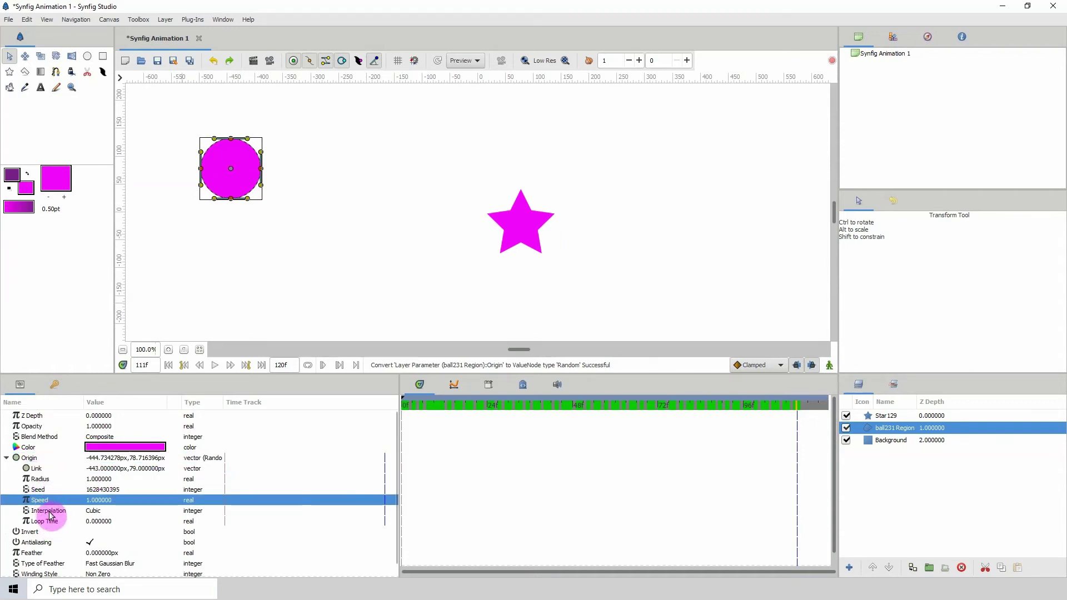
pyautogui.click(50, 513)
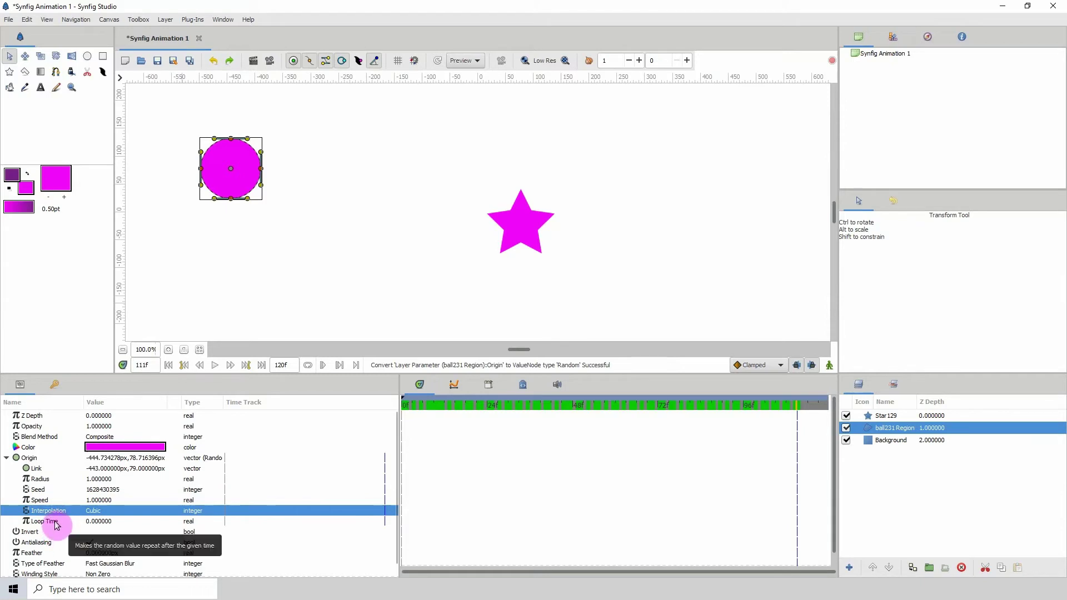
# Set the Loop Time of the circle's random Origin to 2 and play the animation from frame 0.
pyautogui.click(58, 523)
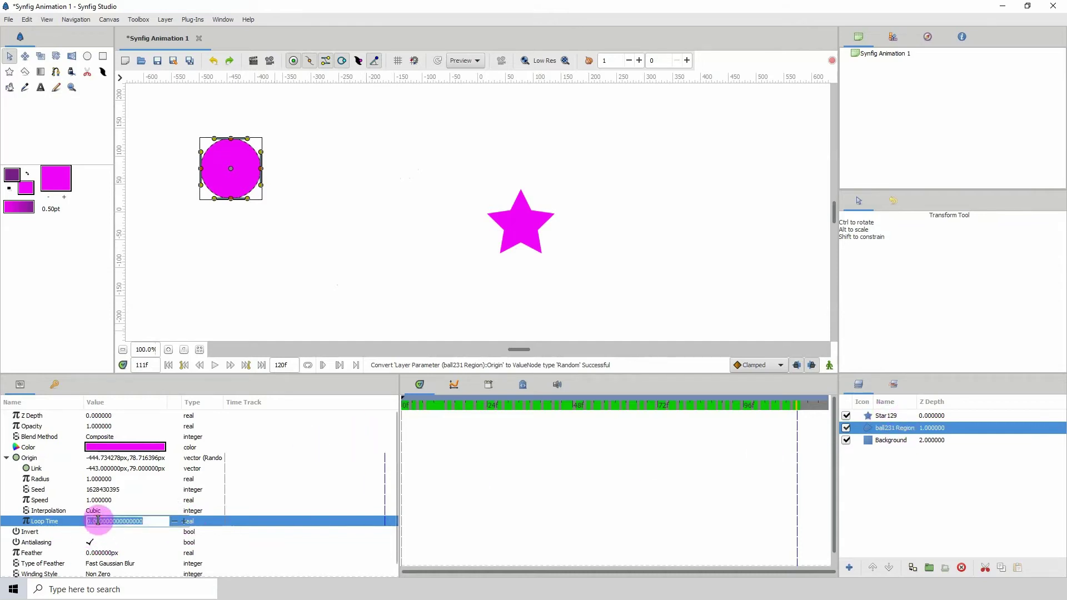
pyautogui.write('2')
pyautogui.press('Return')
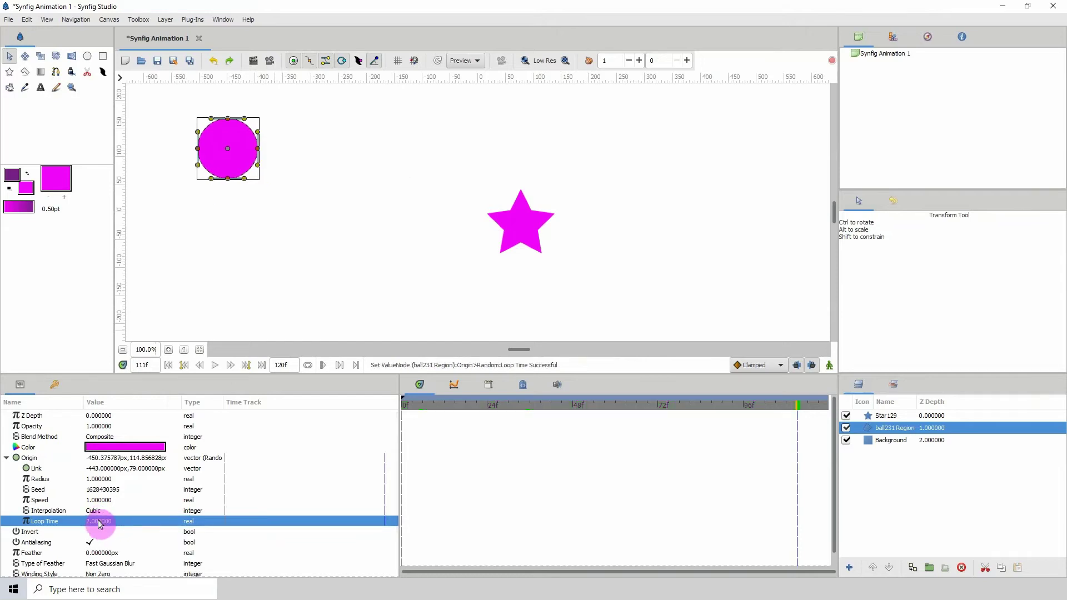
pyautogui.moveTo(521, 403); pyautogui.dragTo(174, 406)
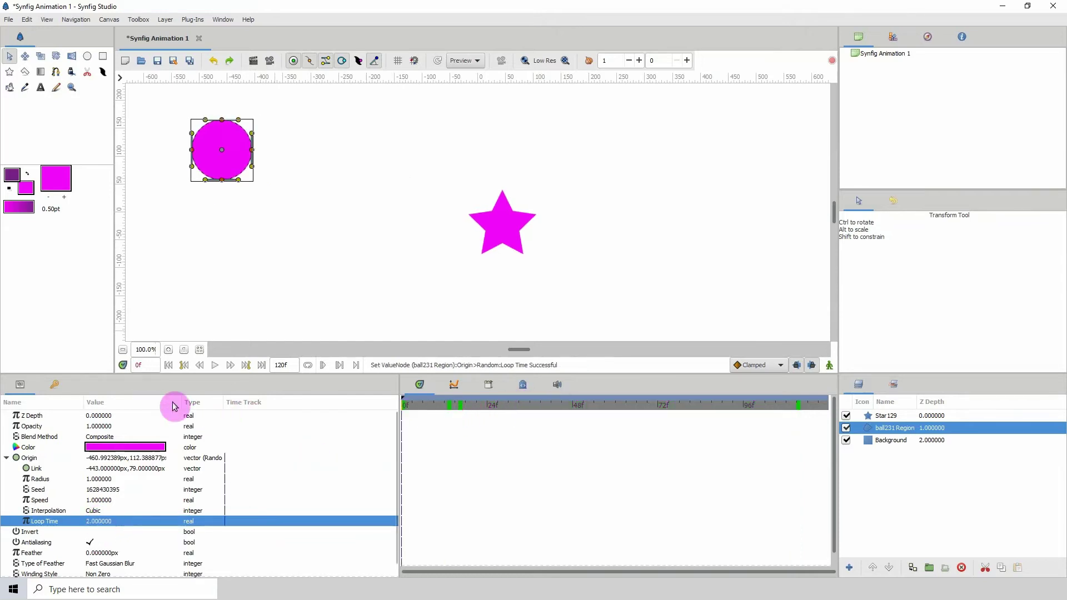
pyautogui.press('space')
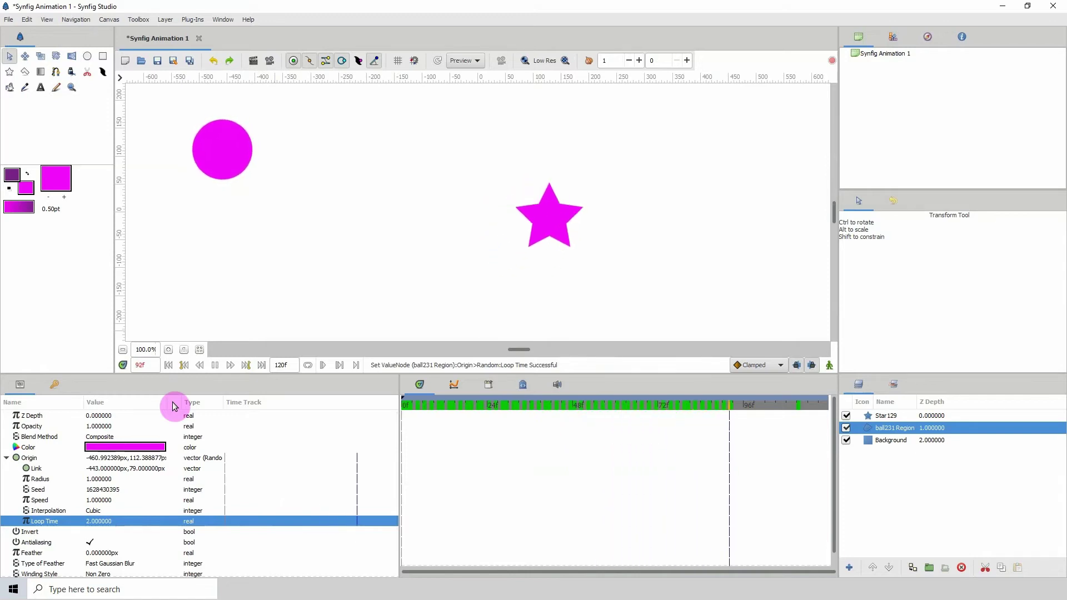
pyautogui.press('space')
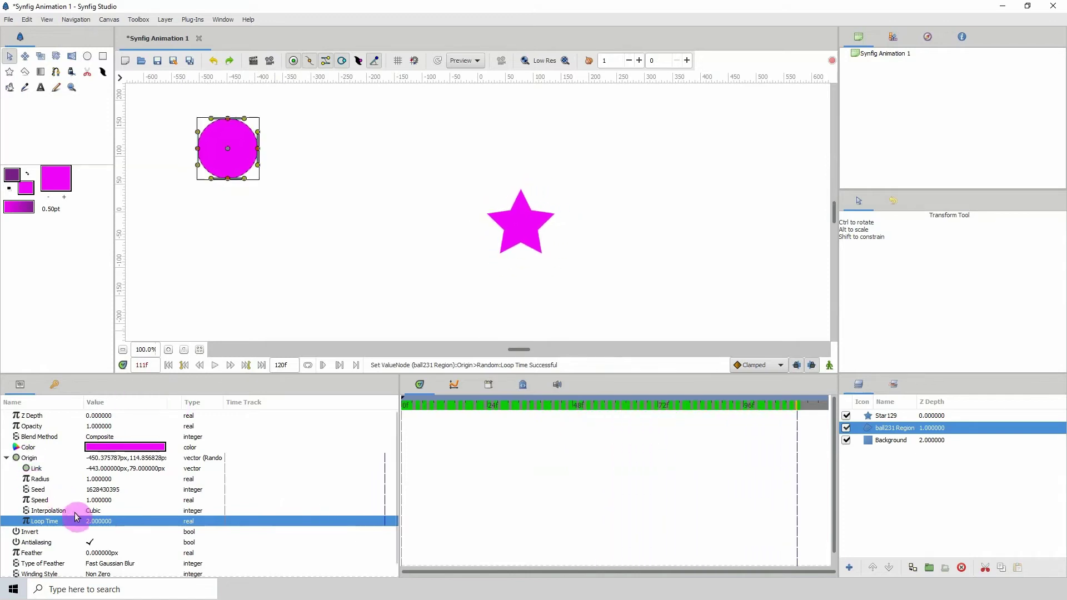
# Set the Loop Time of the circle's random Origin to 0 and preview the animation.
pyautogui.press('Return')
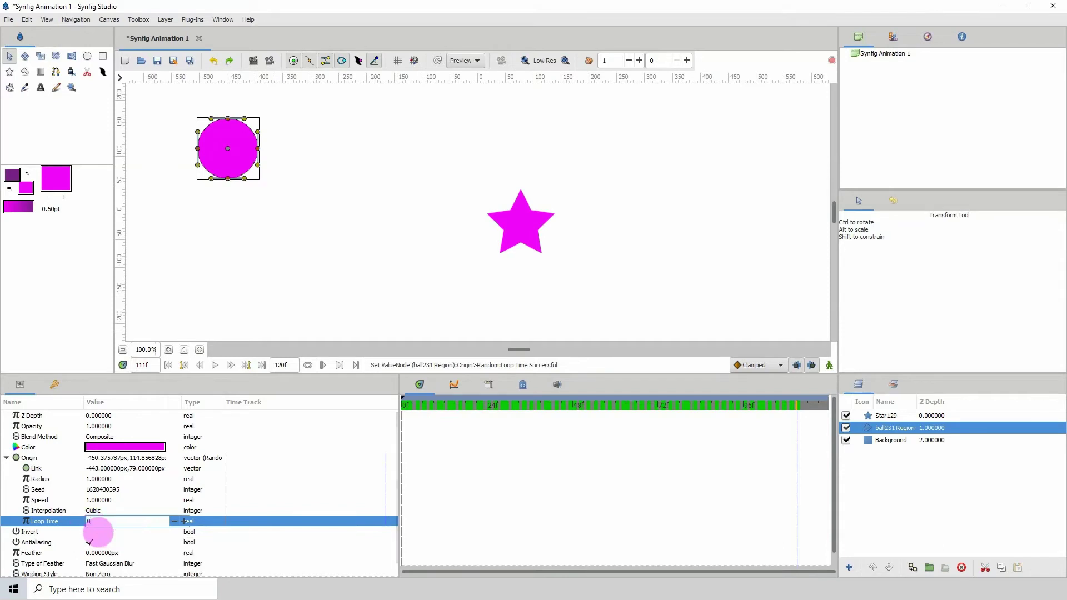
pyautogui.click(429, 410)
pyautogui.press('space')
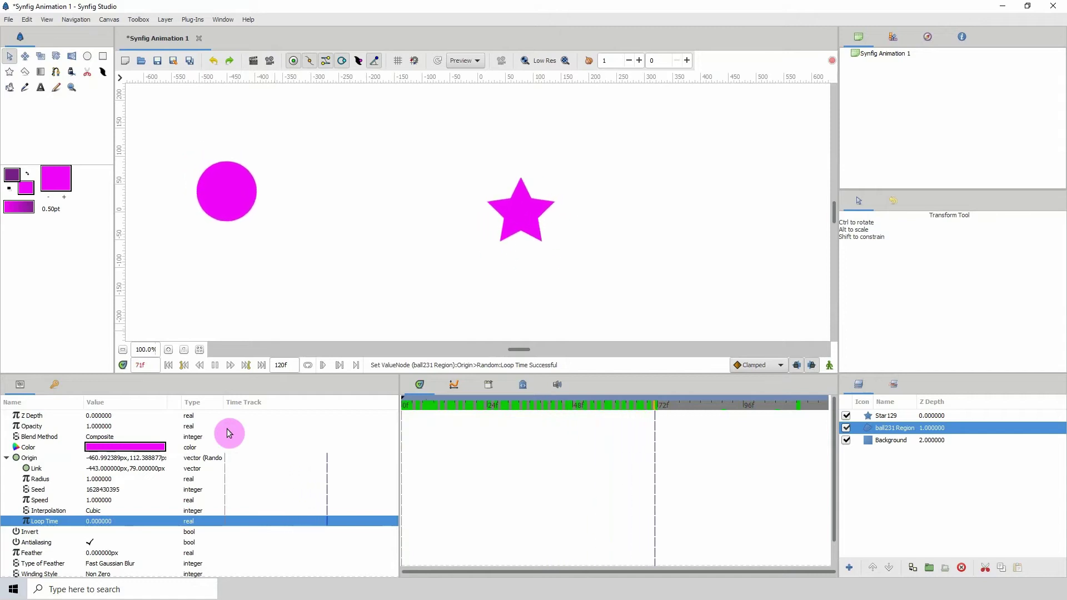
pyautogui.press('space')
# Change the Interpolation of the circle's random Origin to Spline.
pyautogui.click(88, 510)
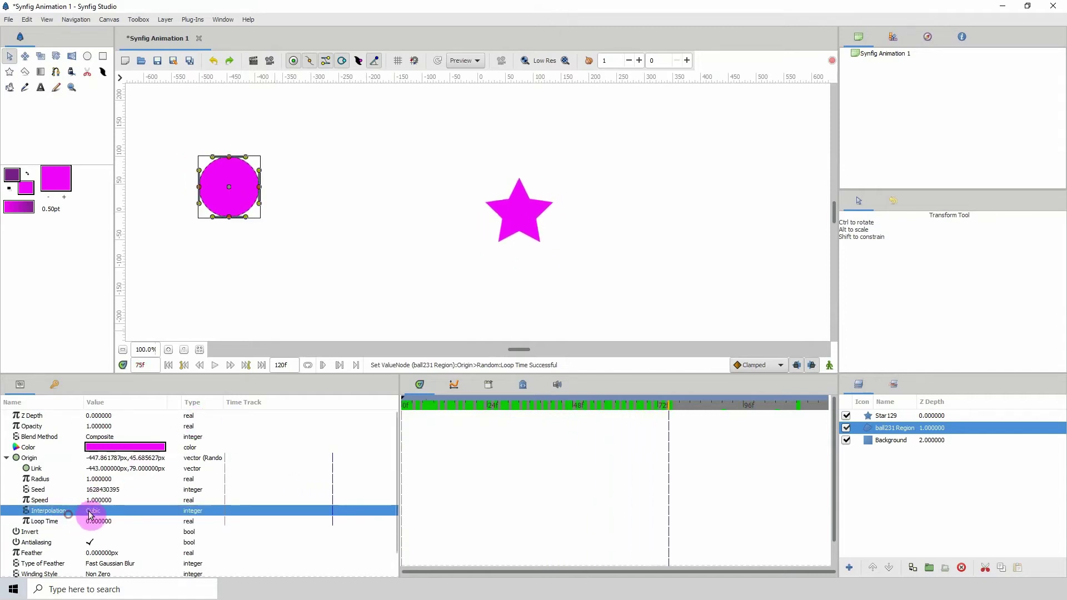
pyautogui.click(94, 510)
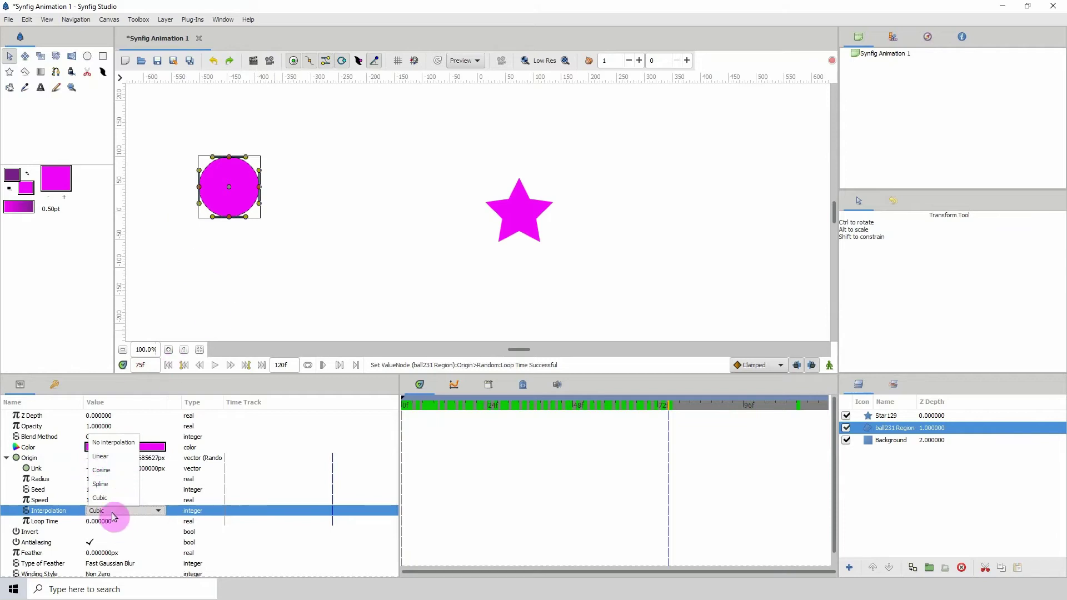
pyautogui.click(112, 493)
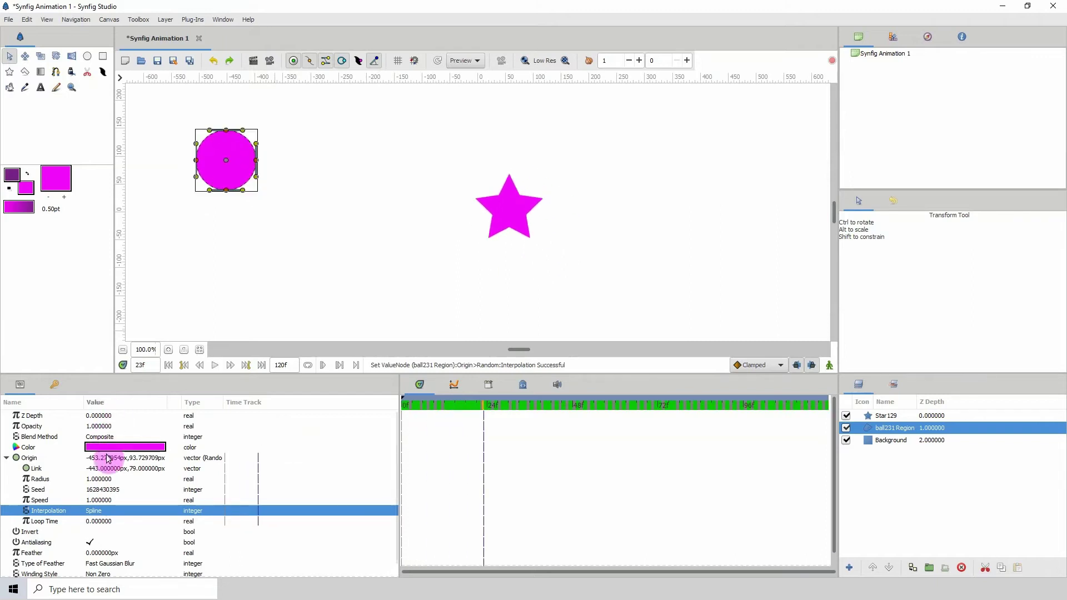
# Change the Interpolation of the circle's random Origin to Cosine and preview the motion.
pyautogui.click(97, 511)
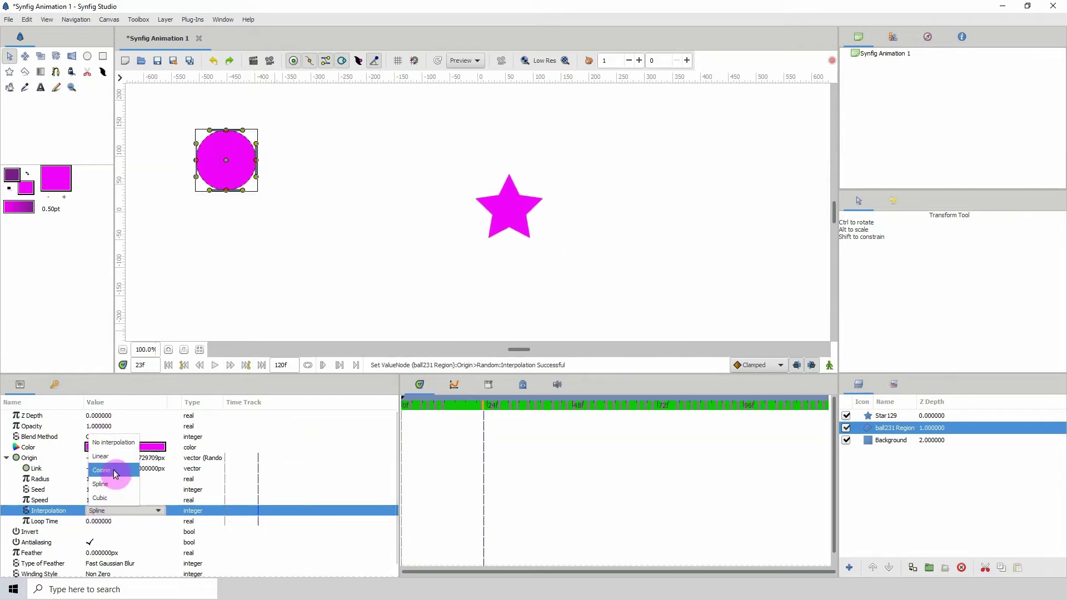
pyautogui.click(116, 474)
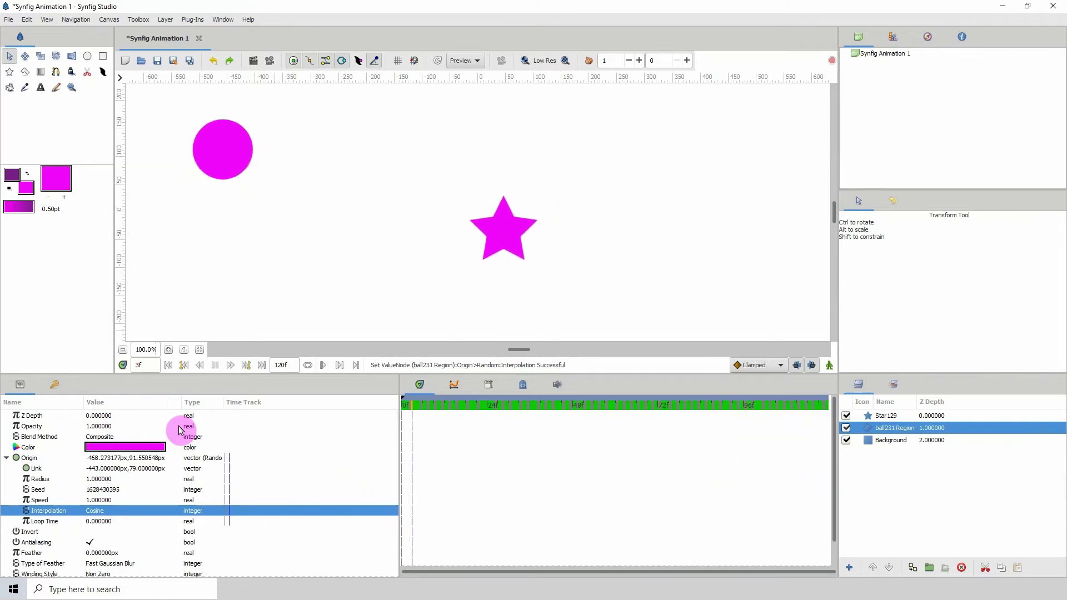
pyautogui.press('space')
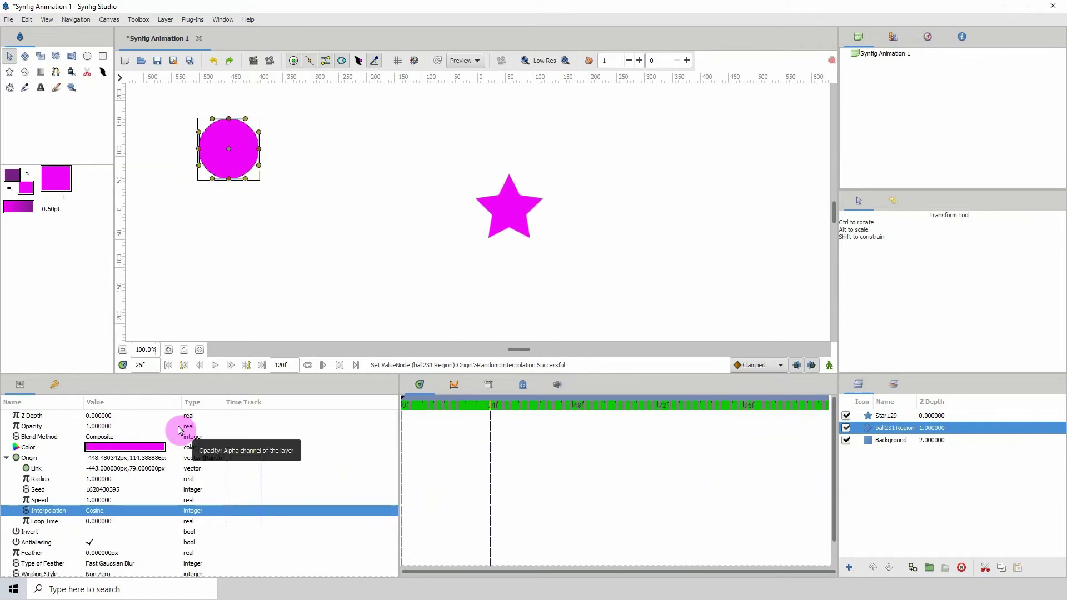
# Change the Interpolation of the circle's random Origin to Linear and preview the motion.
pyautogui.click(100, 510)
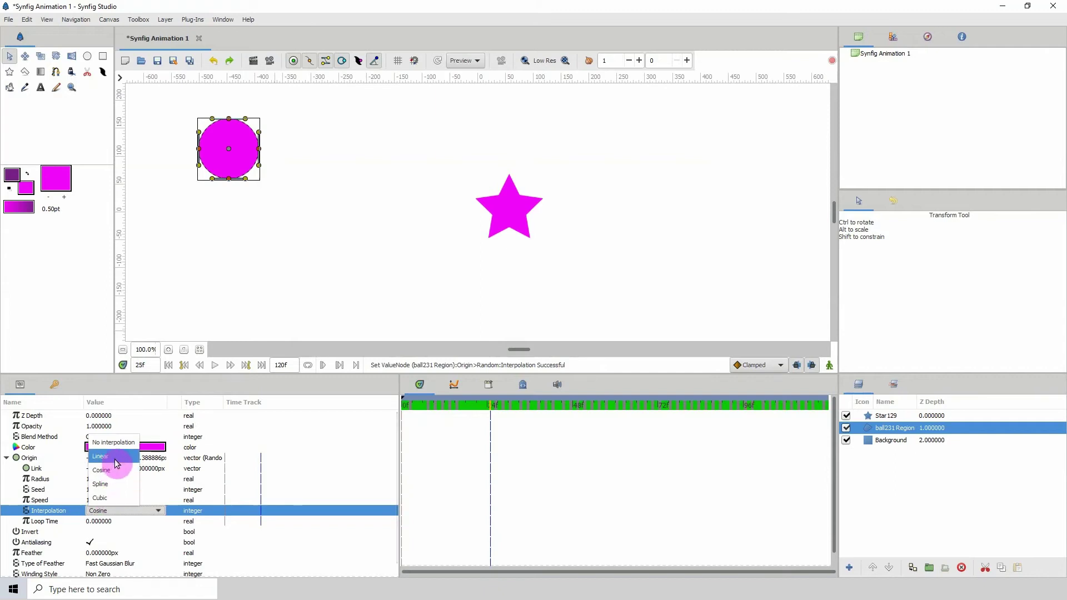
pyautogui.click(106, 457)
pyautogui.press('space')
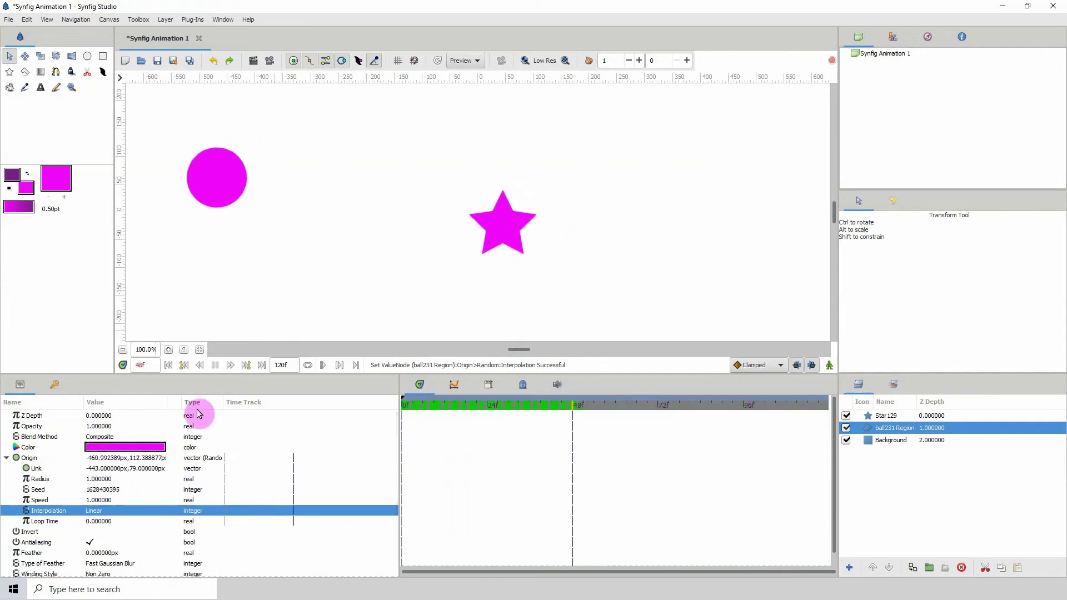
pyautogui.press('space')
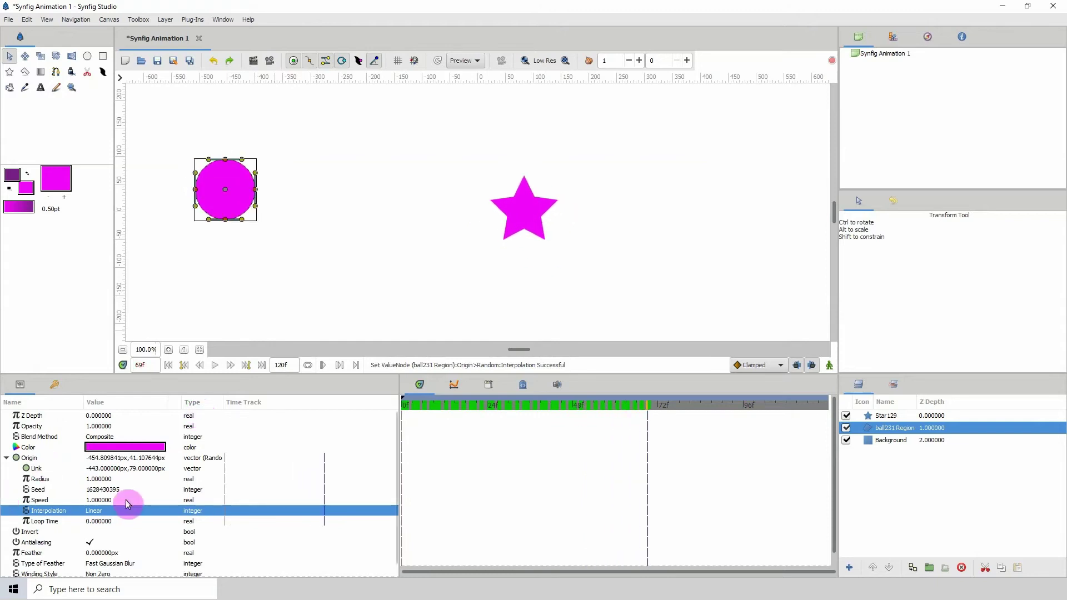
# Change the Interpolation of the circle's random Origin to No interpolation and preview the motion.
pyautogui.click(106, 516)
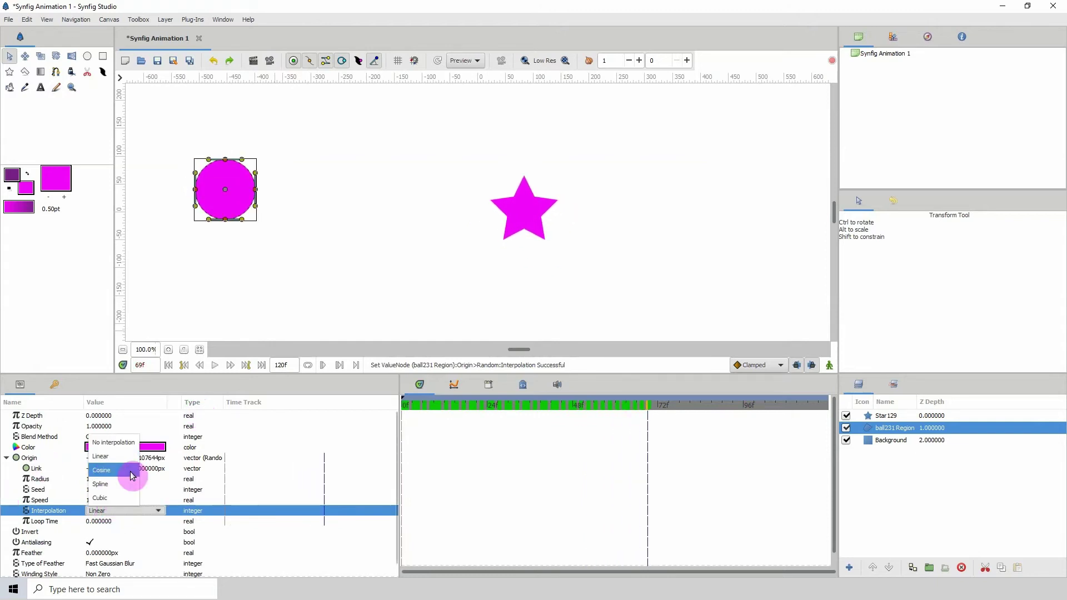
pyautogui.click(111, 443)
pyautogui.click(495, 408)
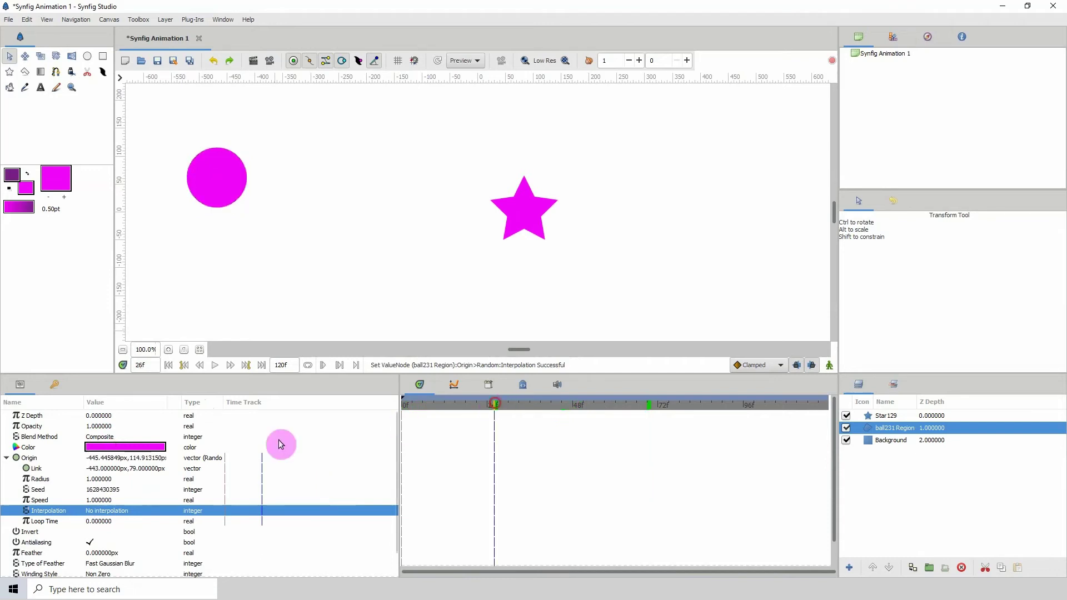
pyautogui.press('space')
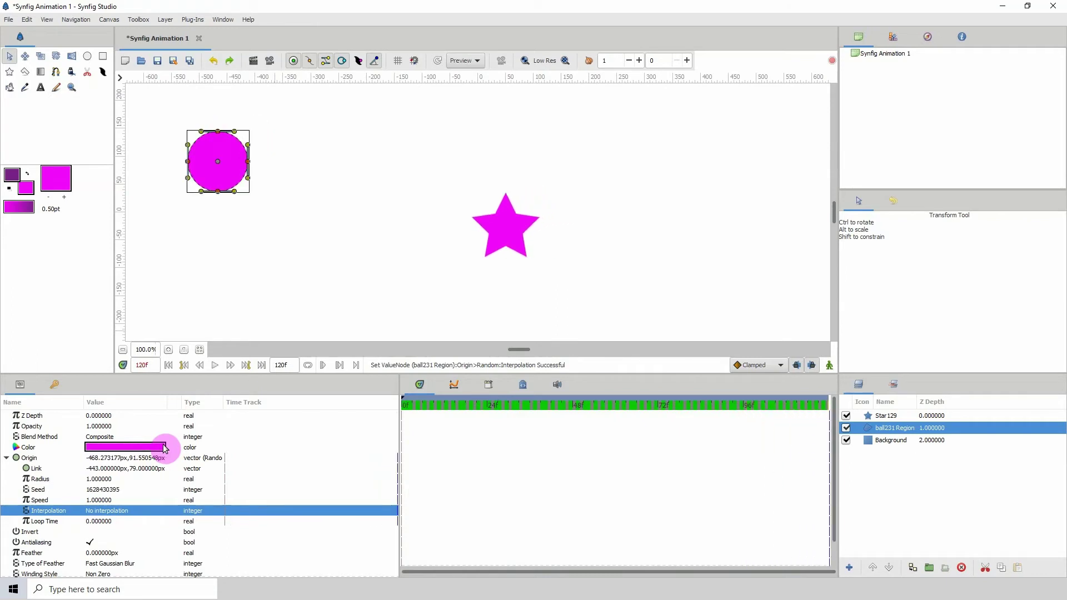
pyautogui.press('space')
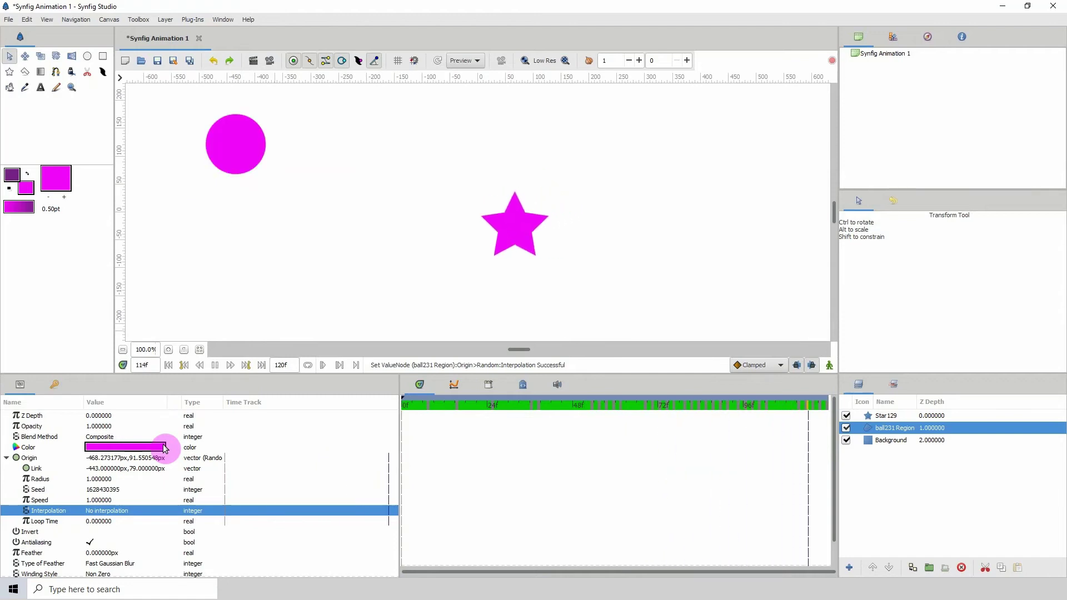
pyautogui.press('space')
# Change the Interpolation of the circle's random Origin to Cubic.
pyautogui.click(105, 515)
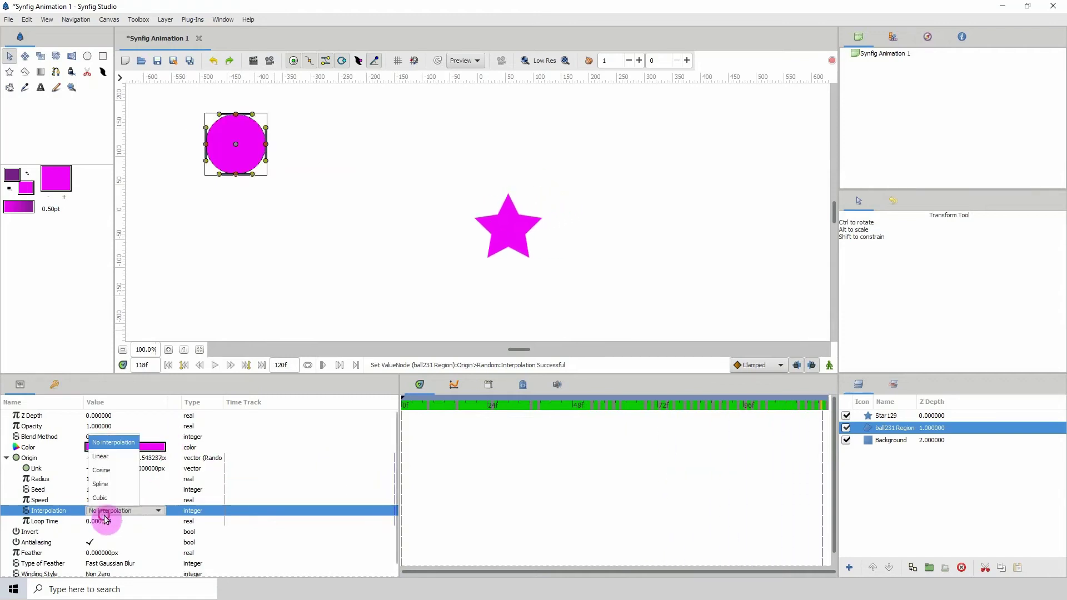
pyautogui.click(109, 498)
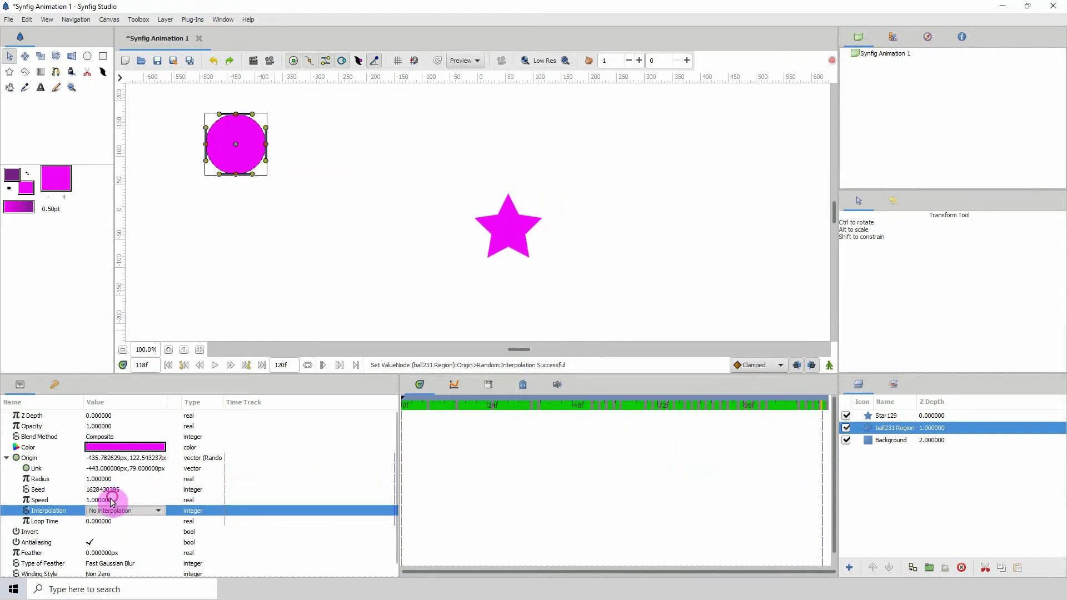
# Set the Speed of the circle's random Origin to 4 and preview the animation from the first frame.
pyautogui.click(54, 501)
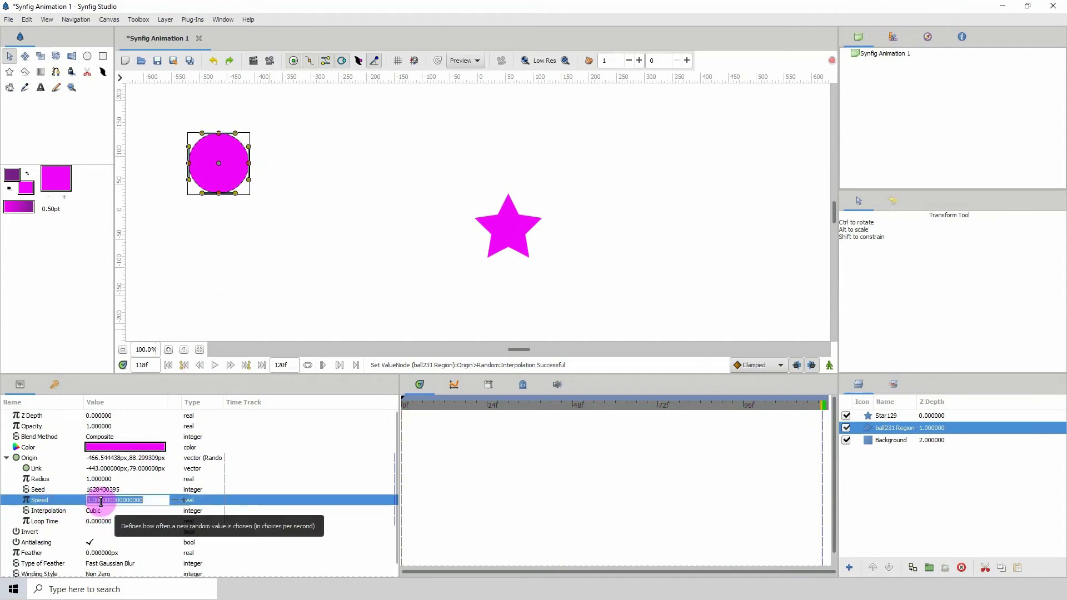
pyautogui.write('4')
pyautogui.press('Return')
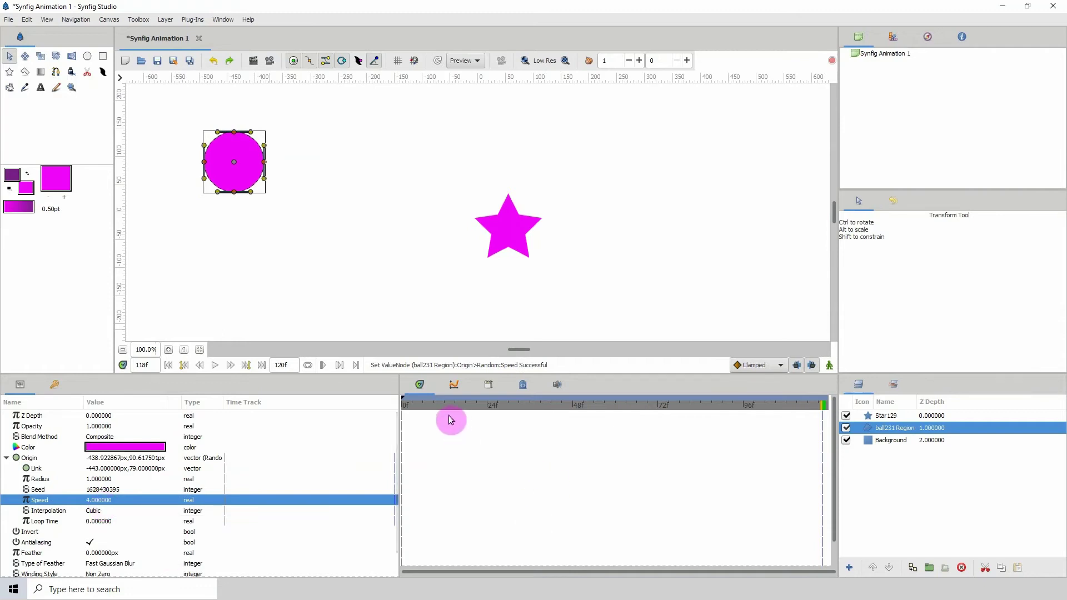
pyautogui.click(403, 408)
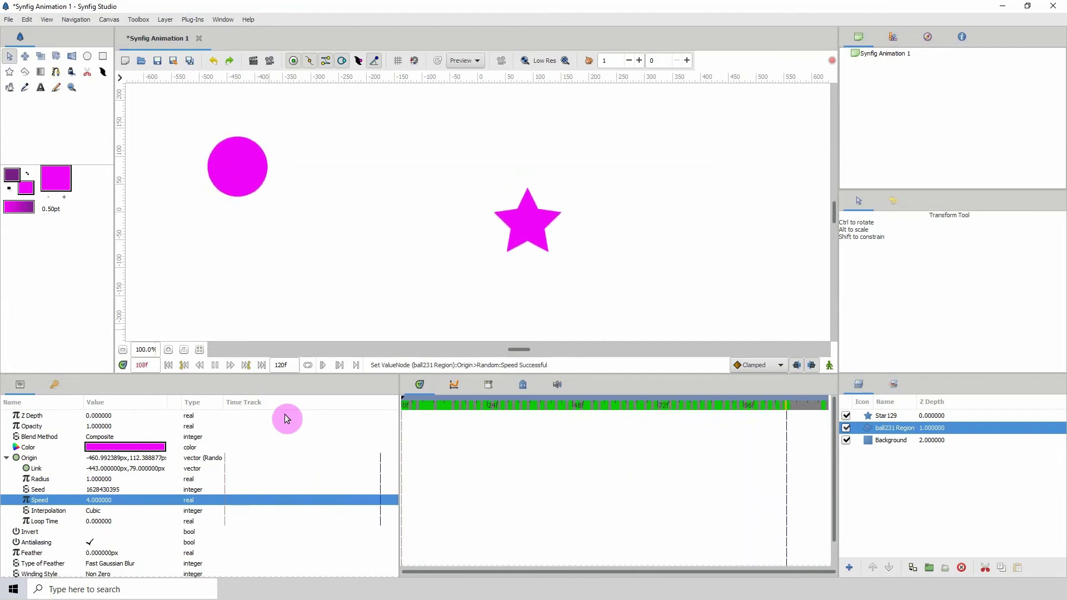
pyautogui.press('space')
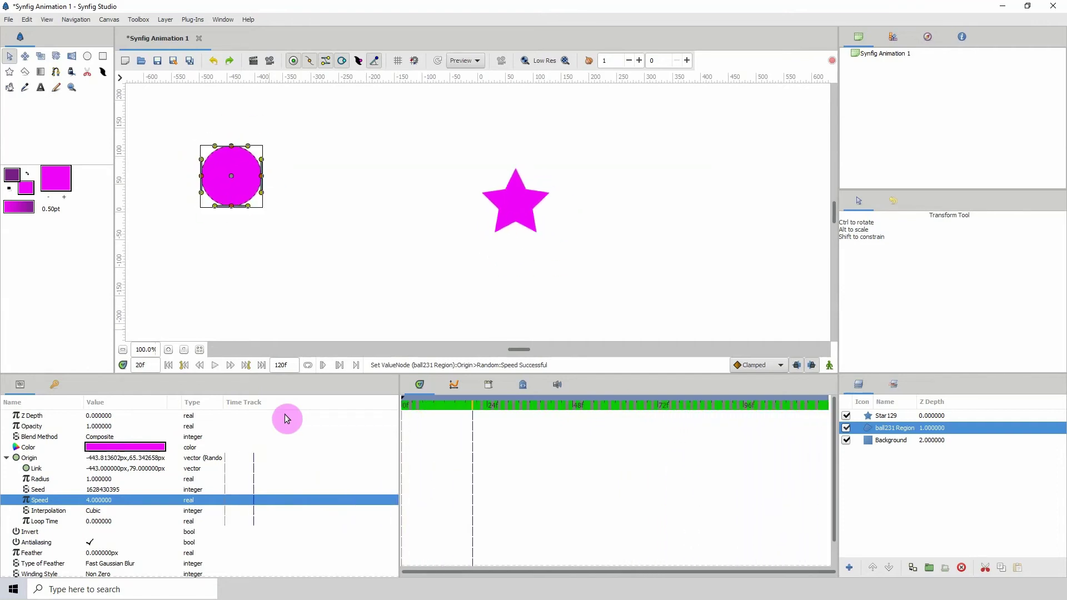
pyautogui.click(50, 489)
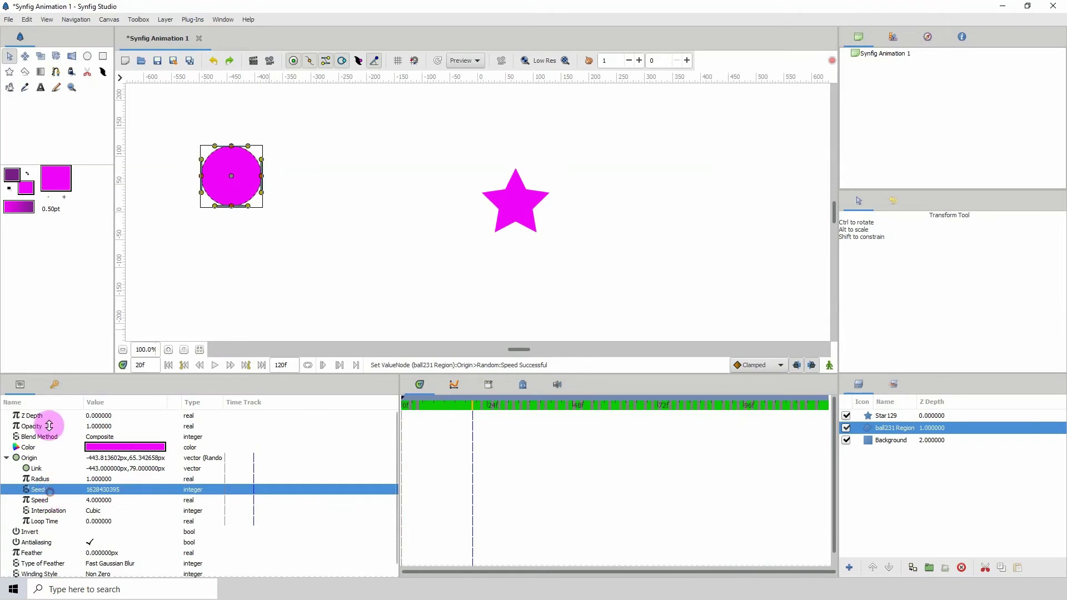
pyautogui.click(94, 492)
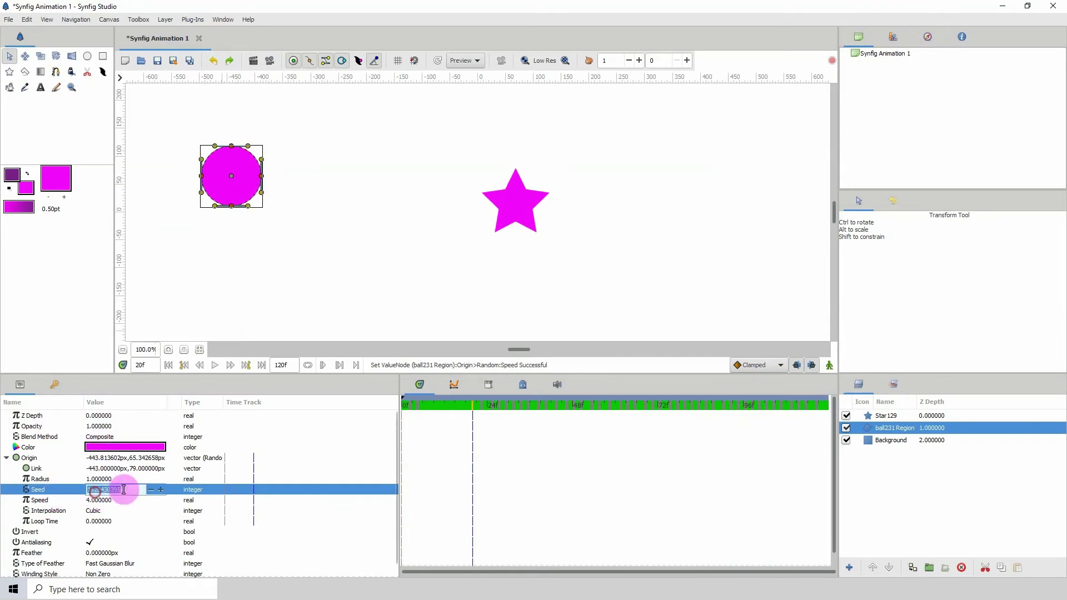
pyautogui.click(161, 490)
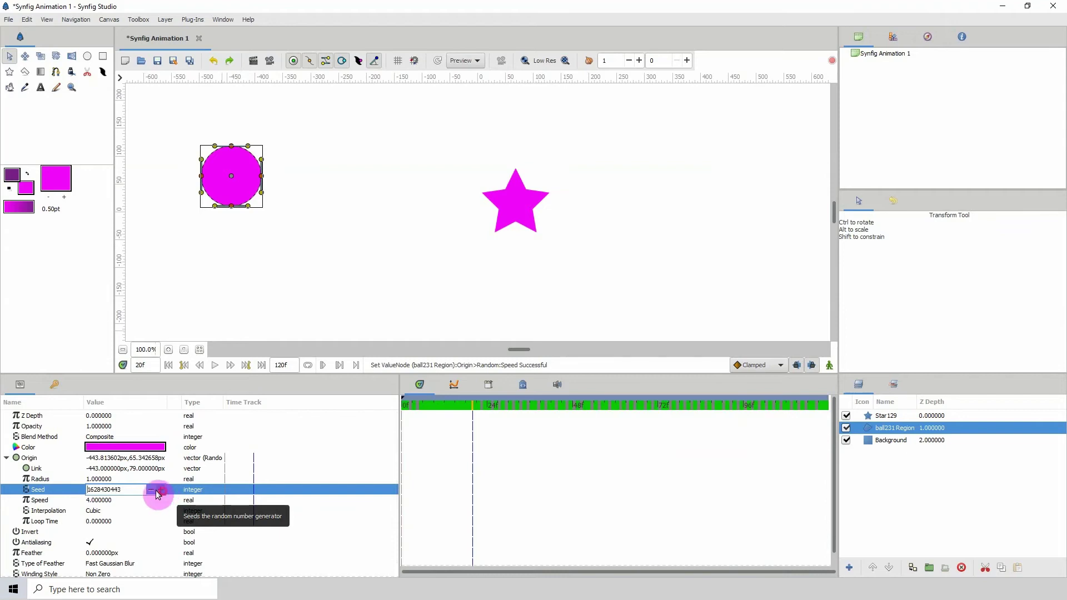
pyautogui.click(109, 479)
pyautogui.click(405, 405)
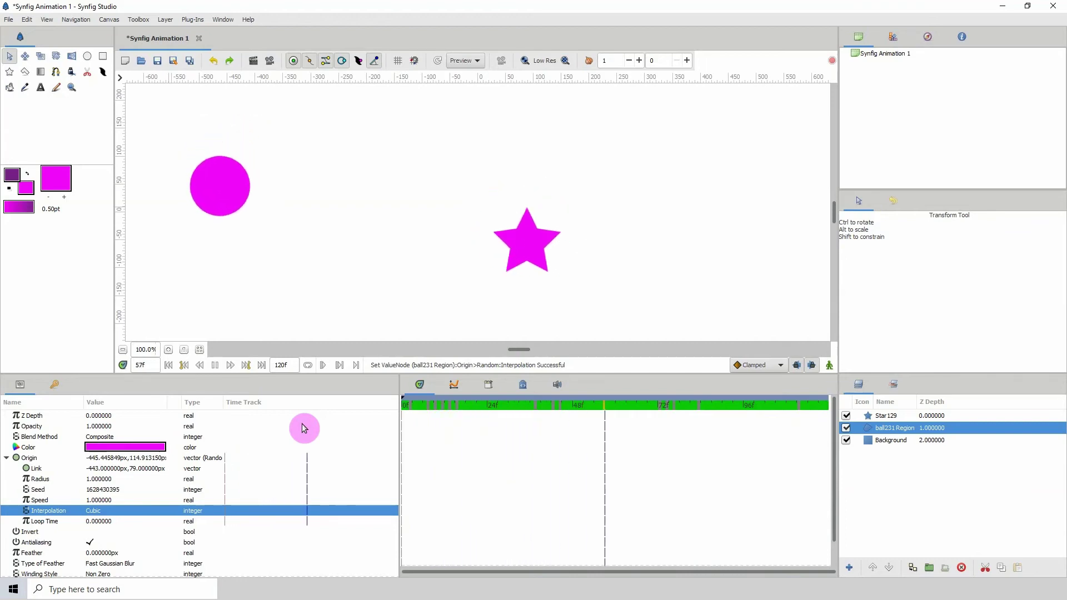
pyautogui.press('space')
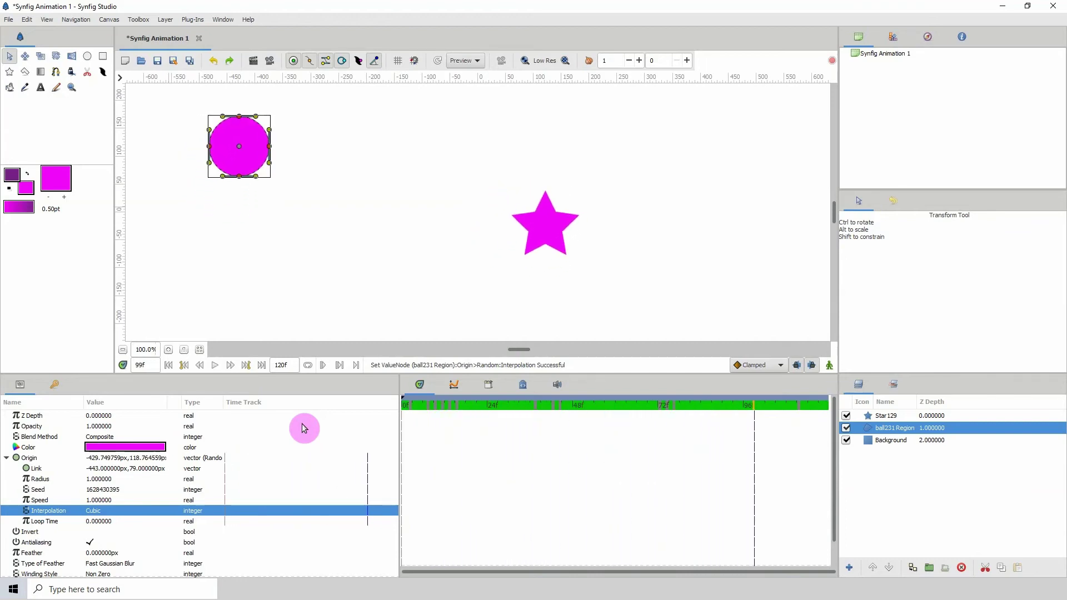
# Set the Radius of the circle's random Origin to 4 and preview the wider movement.
pyautogui.click(92, 479)
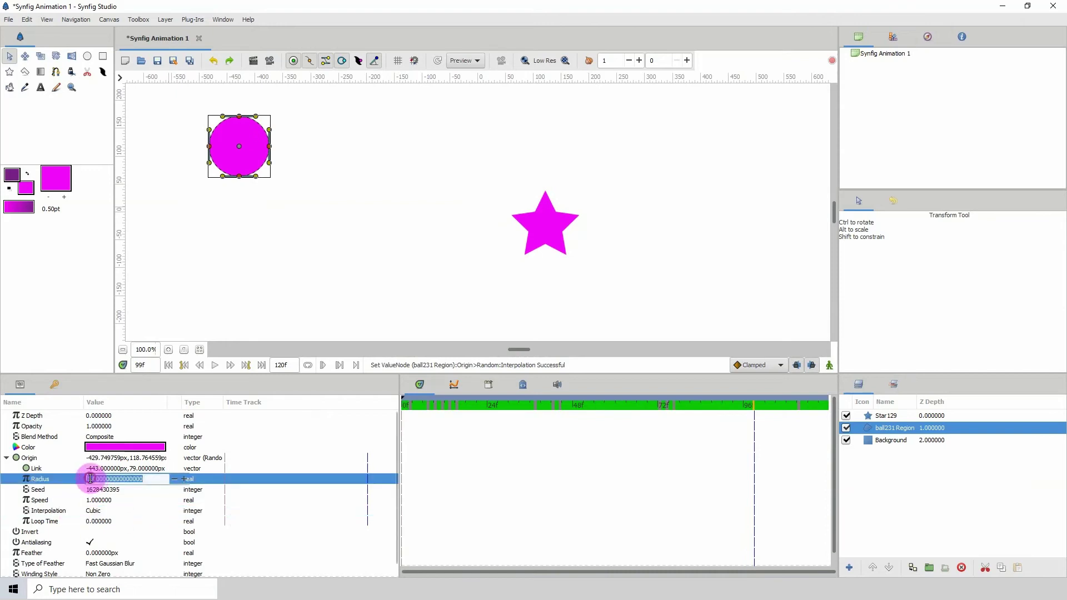
pyautogui.click(90, 479)
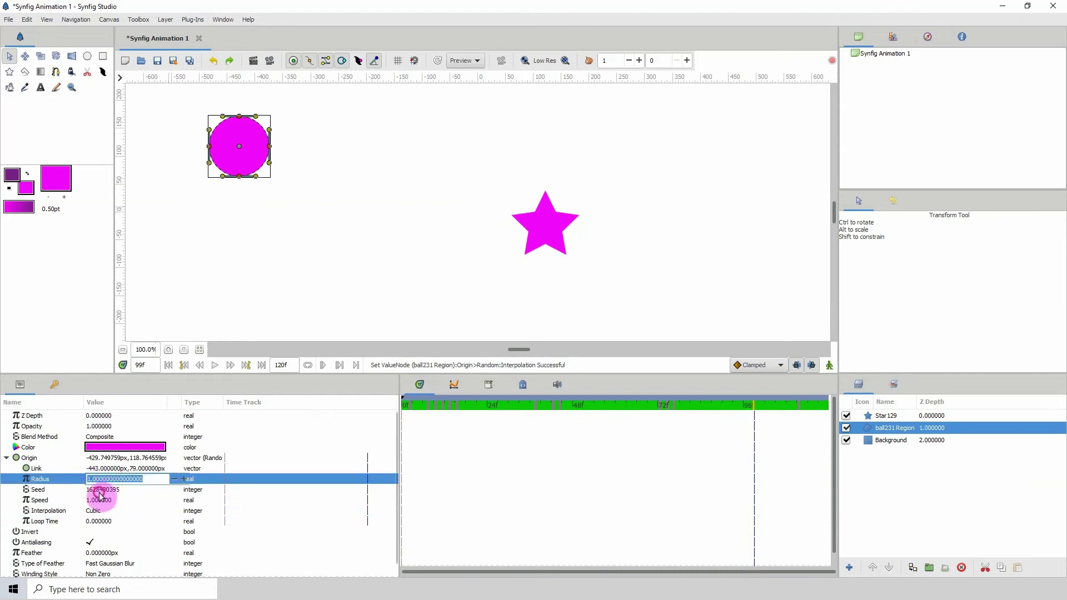
pyautogui.write('4')
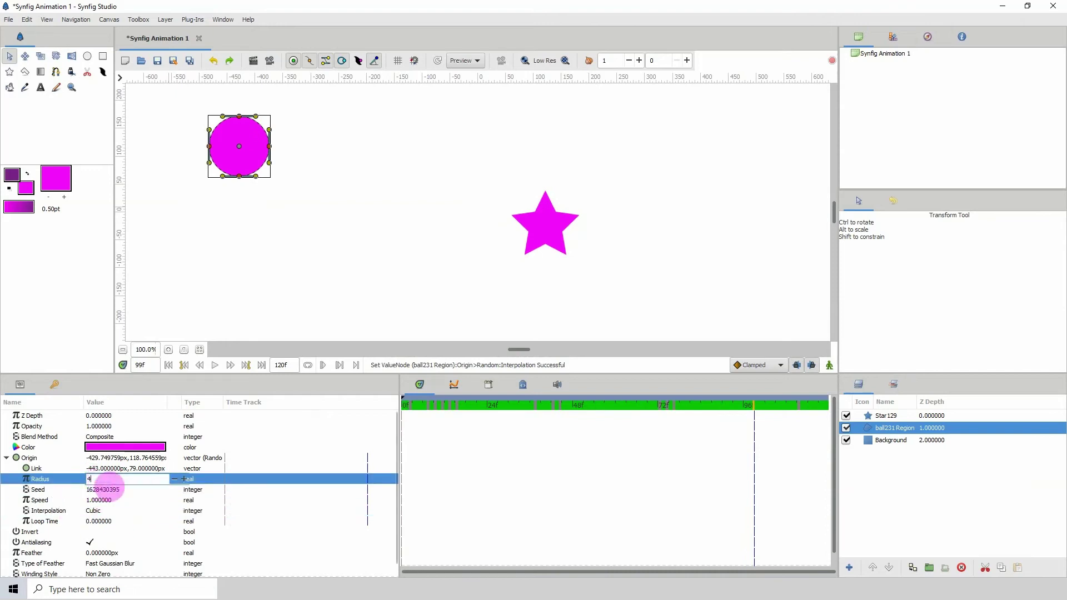
pyautogui.press('Return')
pyautogui.moveTo(448, 404); pyautogui.dragTo(160, 407)
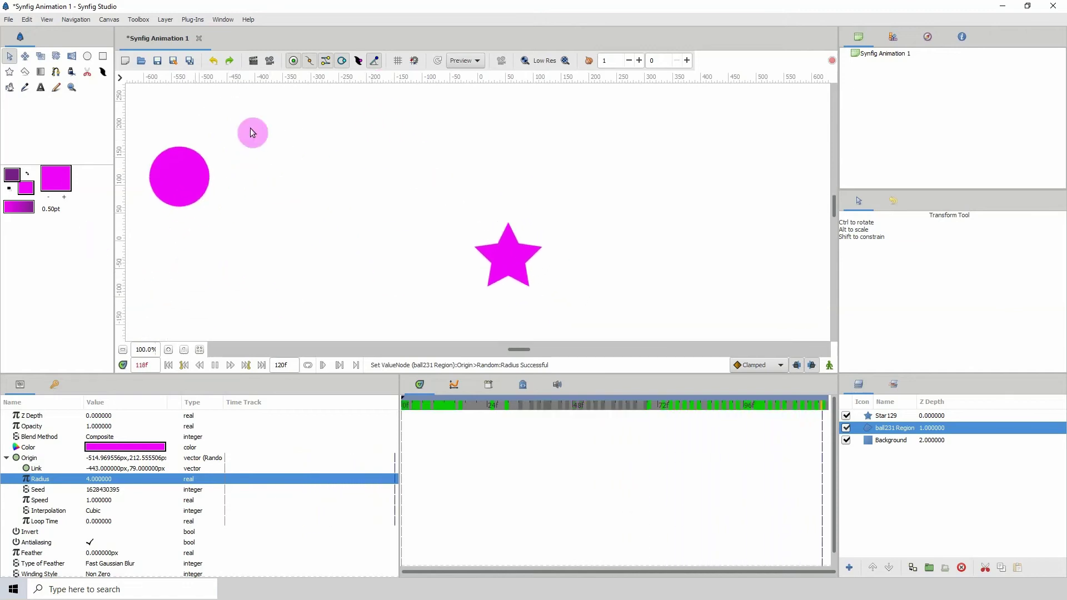
pyautogui.press('space')
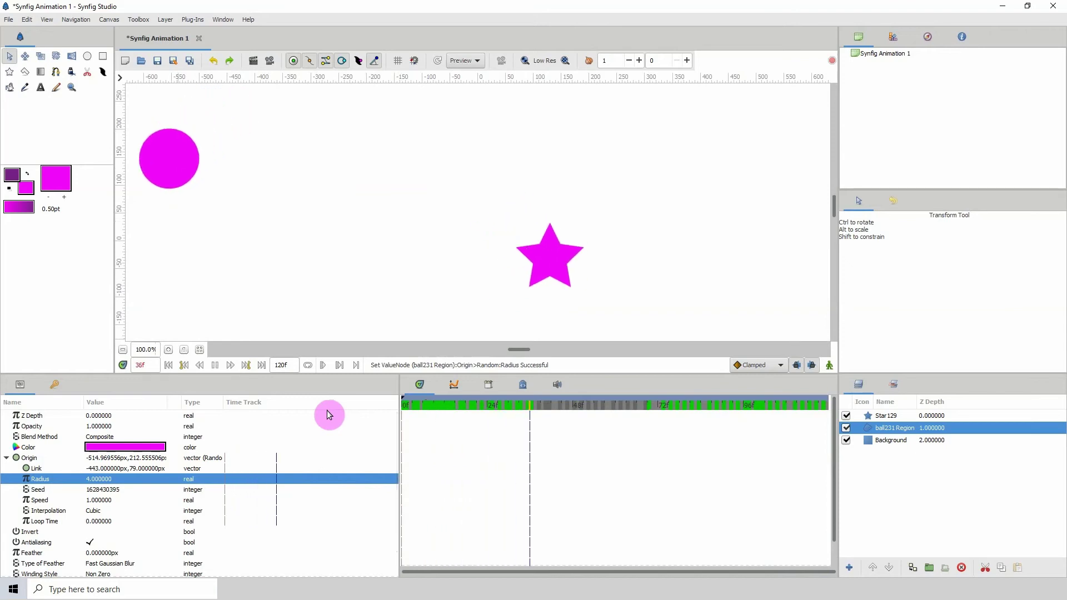
pyautogui.press('space')
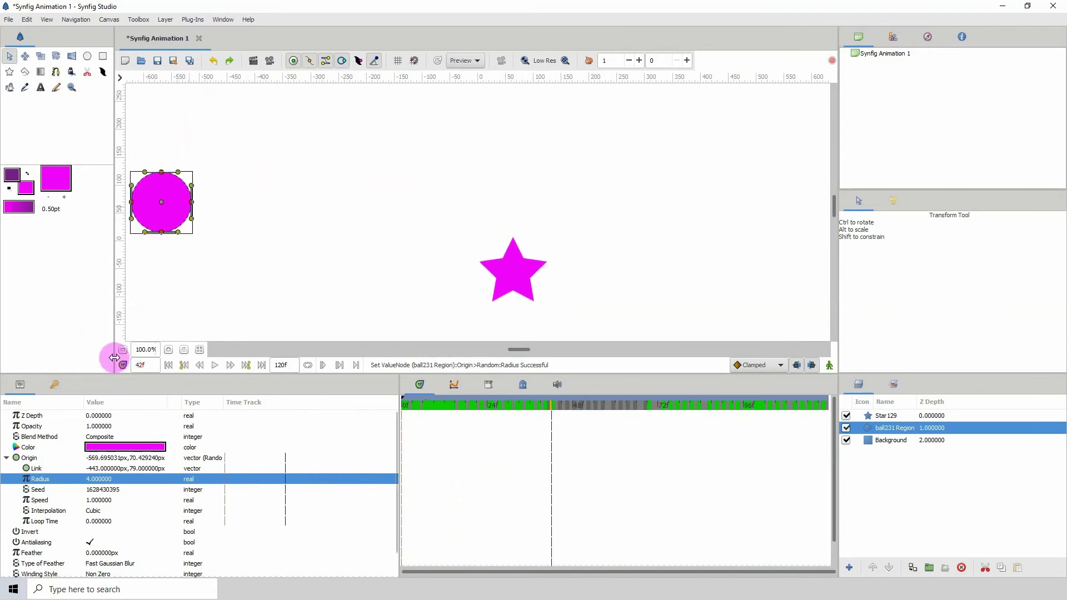
# Convert the circle's Origin to the Composite type and expand it into its X-Axis and Y-Axis parameters.
pyautogui.click(122, 350)
pyautogui.click(122, 349)
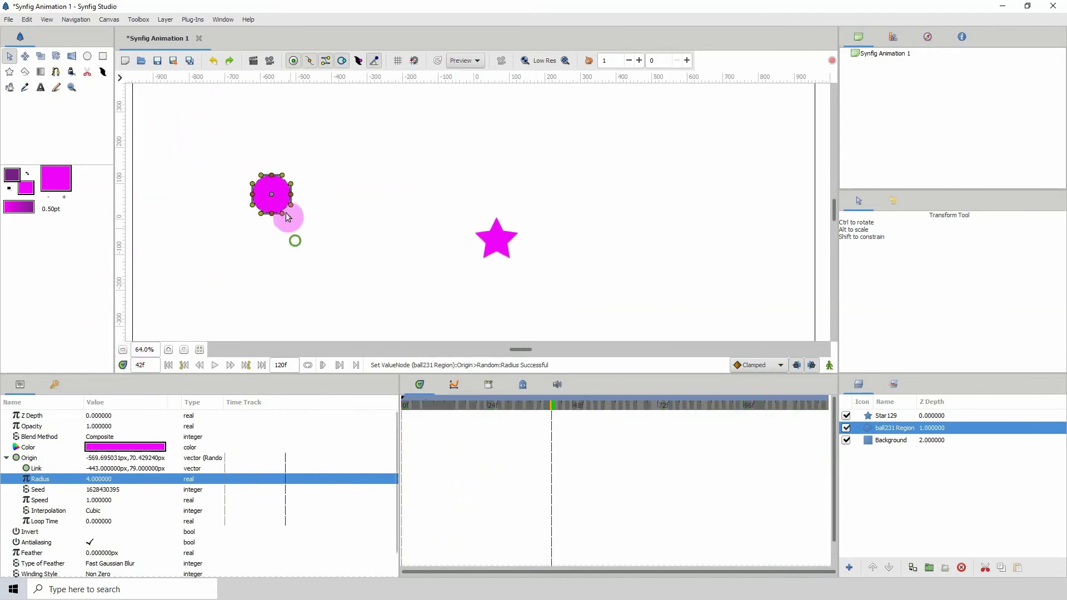
pyautogui.click(167, 350)
pyautogui.moveTo(195, 268); pyautogui.dragTo(277, 289)
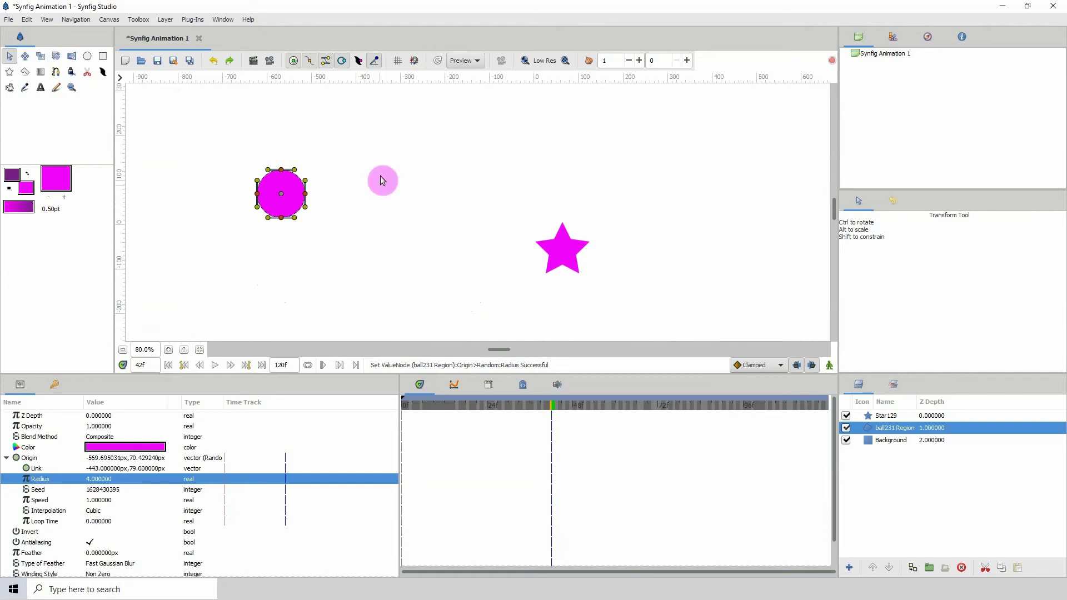
pyautogui.click(6, 459)
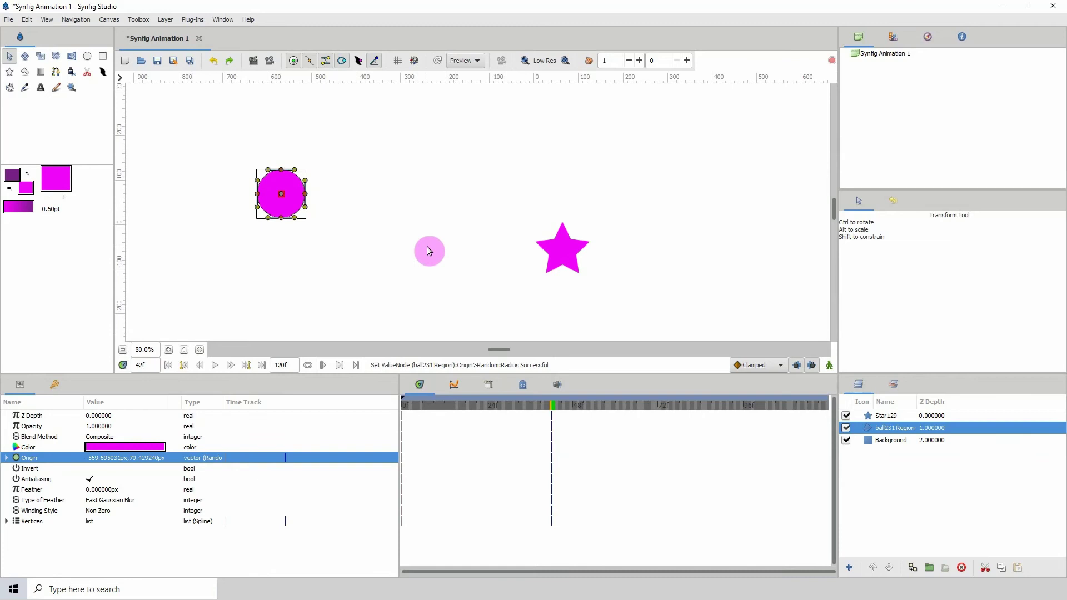
pyautogui.click(6, 458)
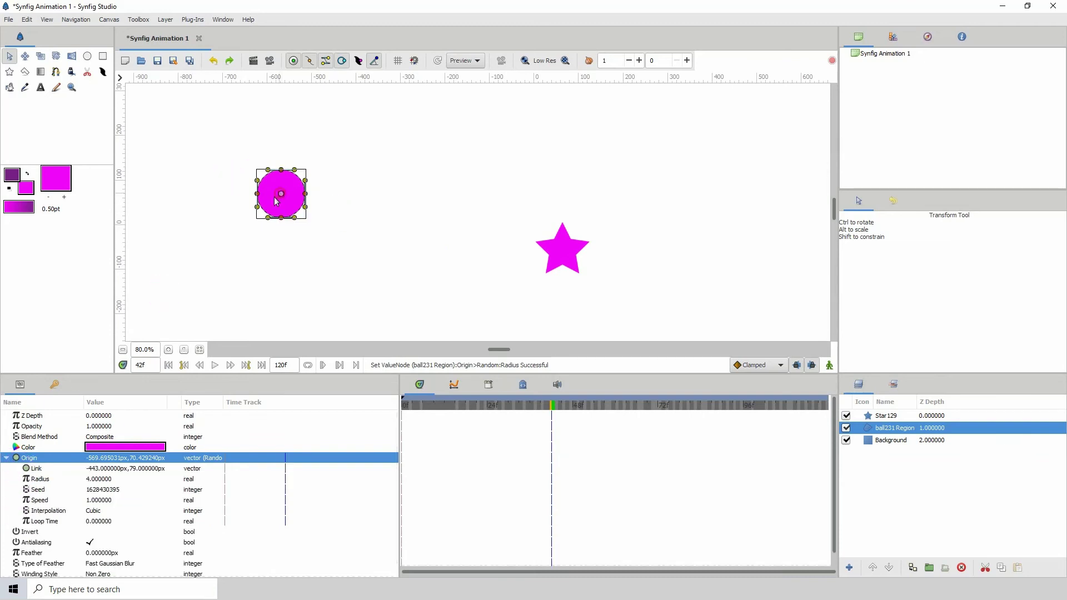
pyautogui.rightClick(66, 459)
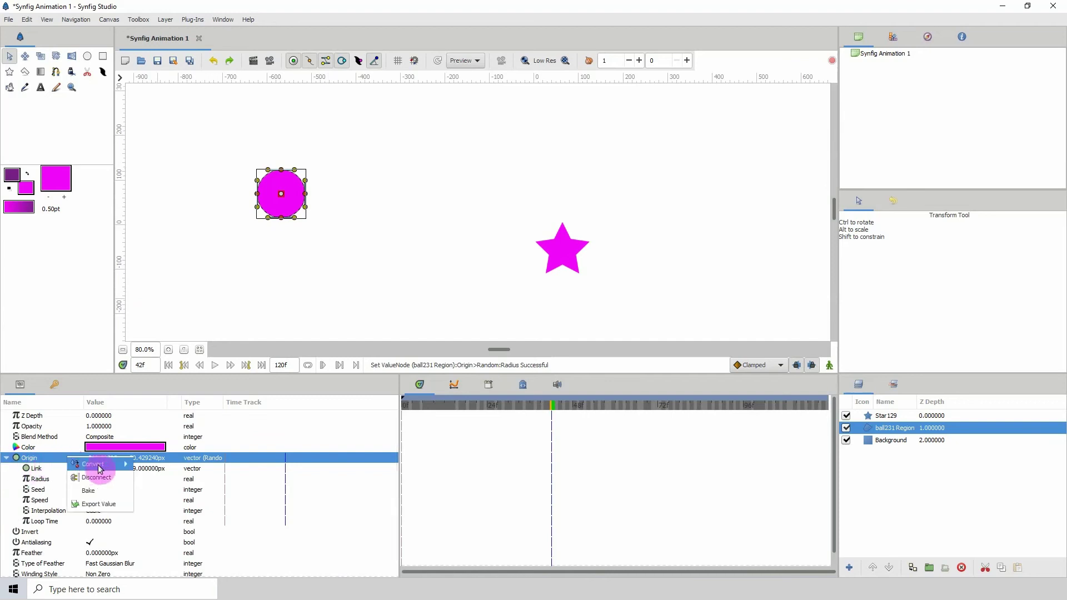
pyautogui.moveTo(105, 465)
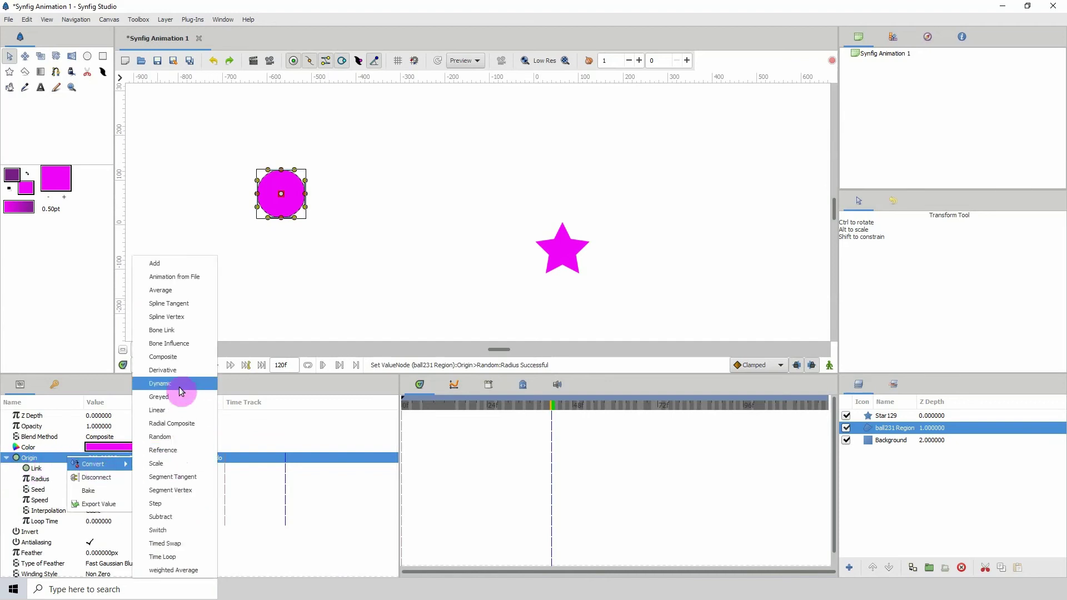
pyautogui.click(182, 358)
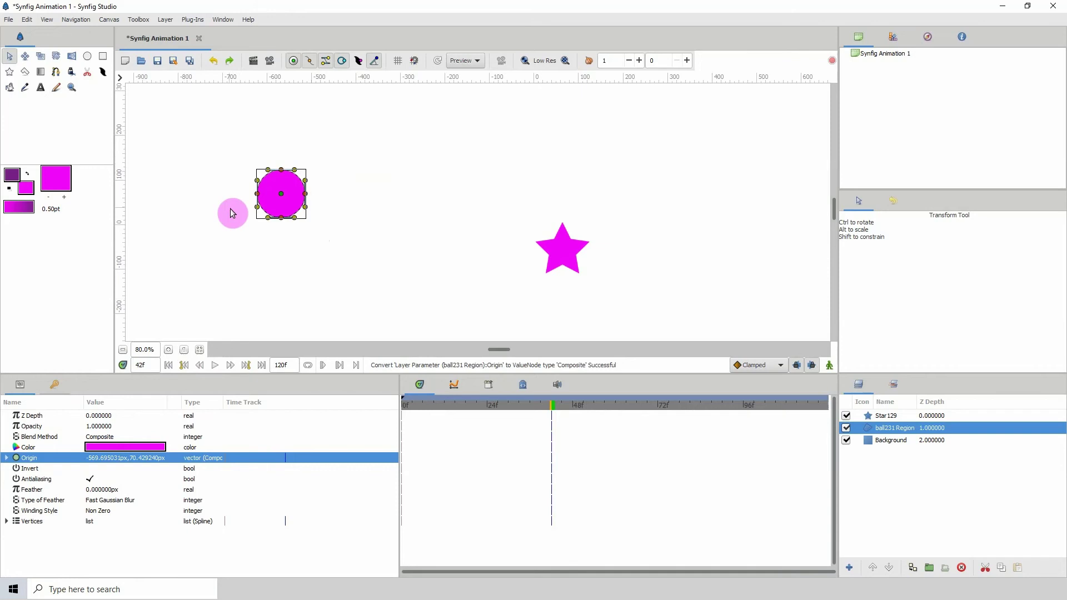
pyautogui.click(7, 458)
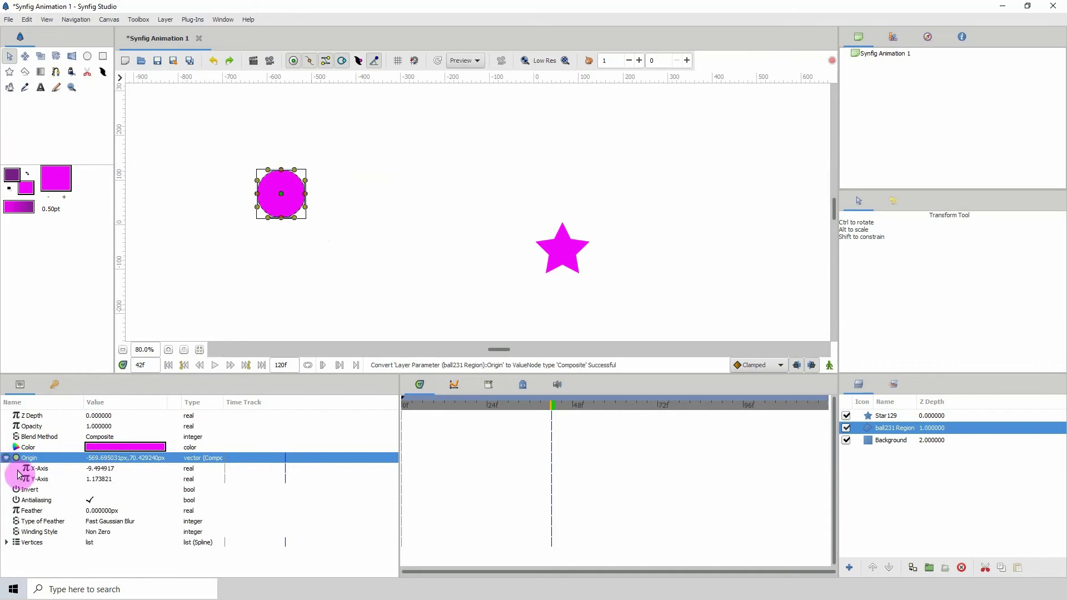
# Examine the separate X-Axis and Y-Axis parameters of the circle's Composite Origin.
pyautogui.click(50, 470)
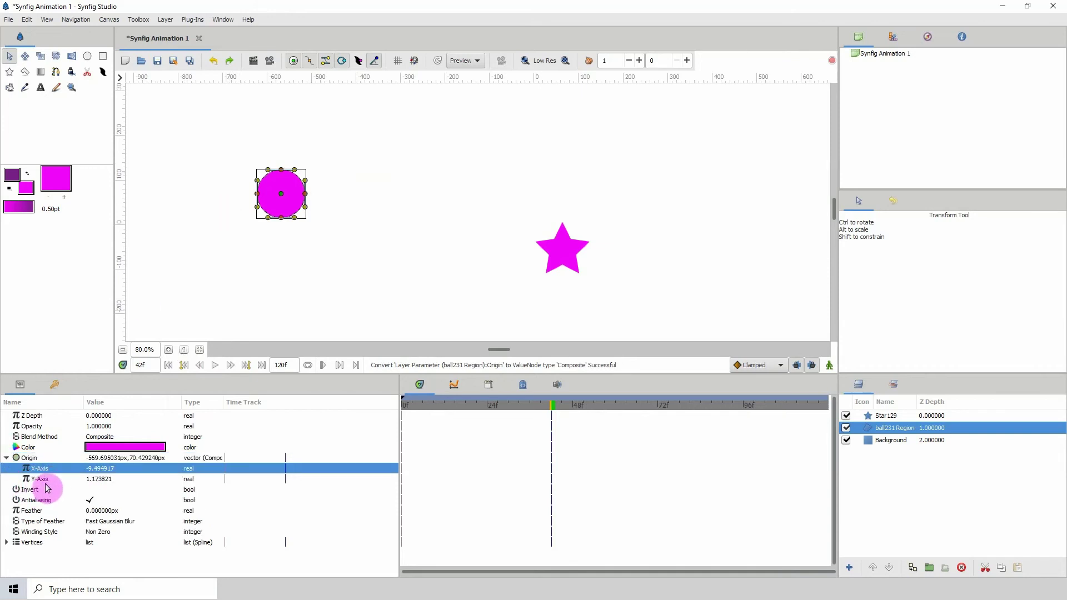
pyautogui.click(47, 480)
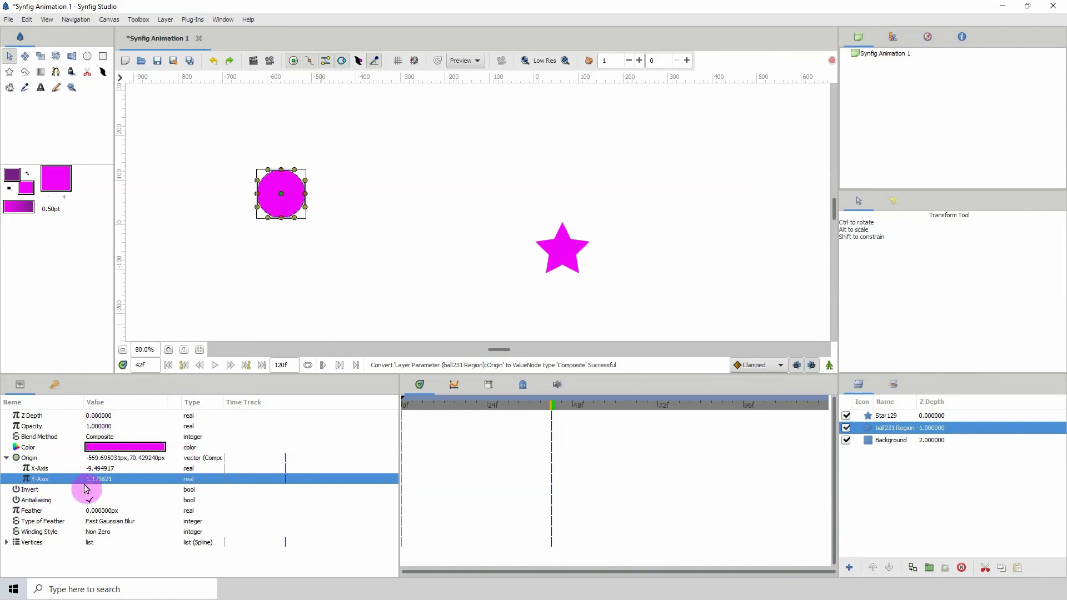
pyautogui.click(48, 469)
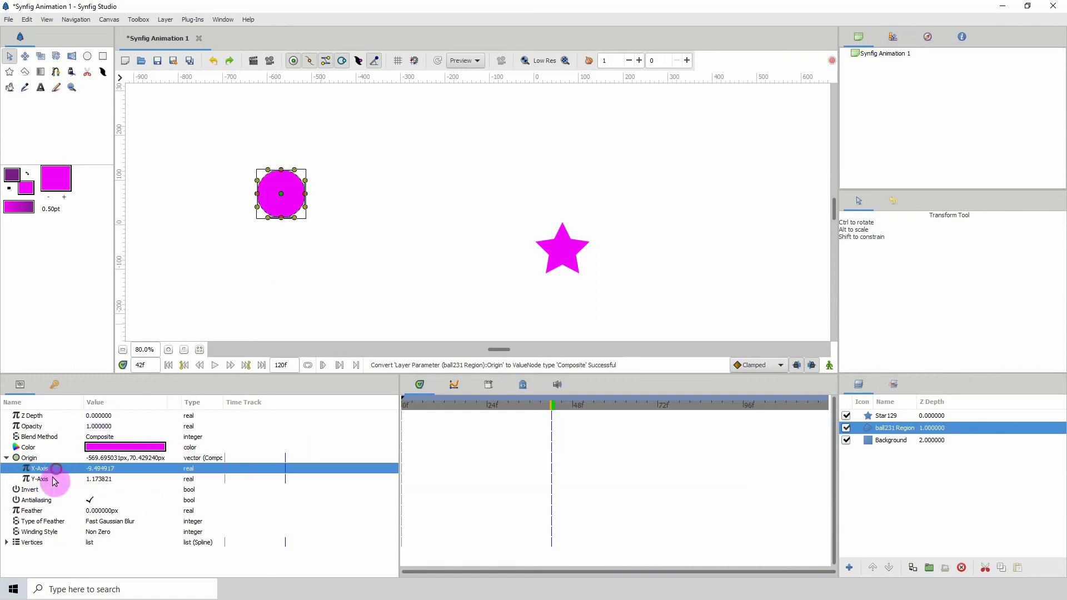
pyautogui.click(48, 480)
pyautogui.click(49, 469)
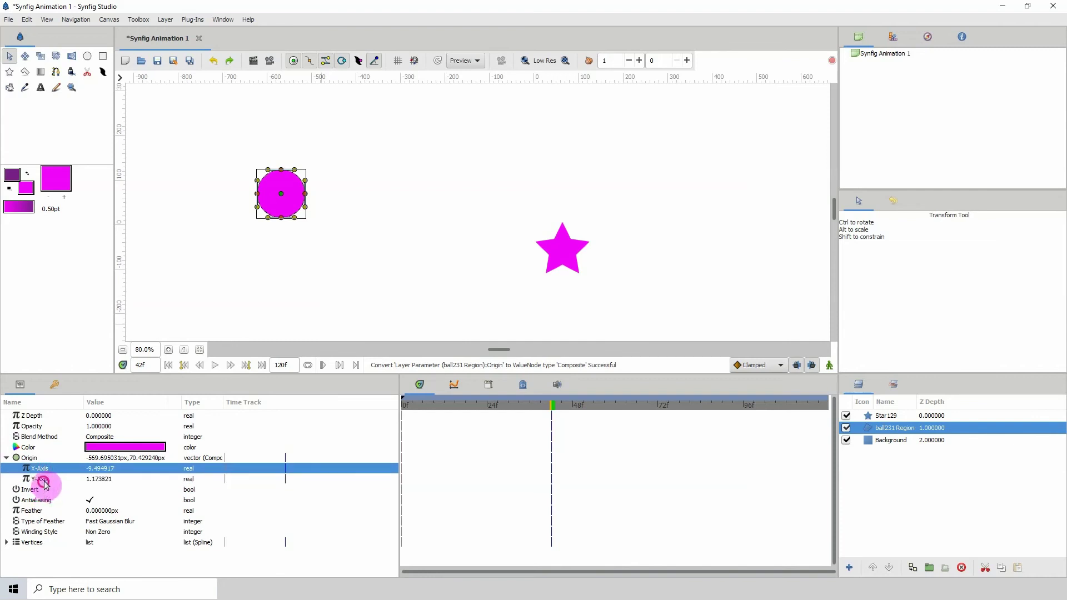
pyautogui.click(43, 472)
pyautogui.click(47, 481)
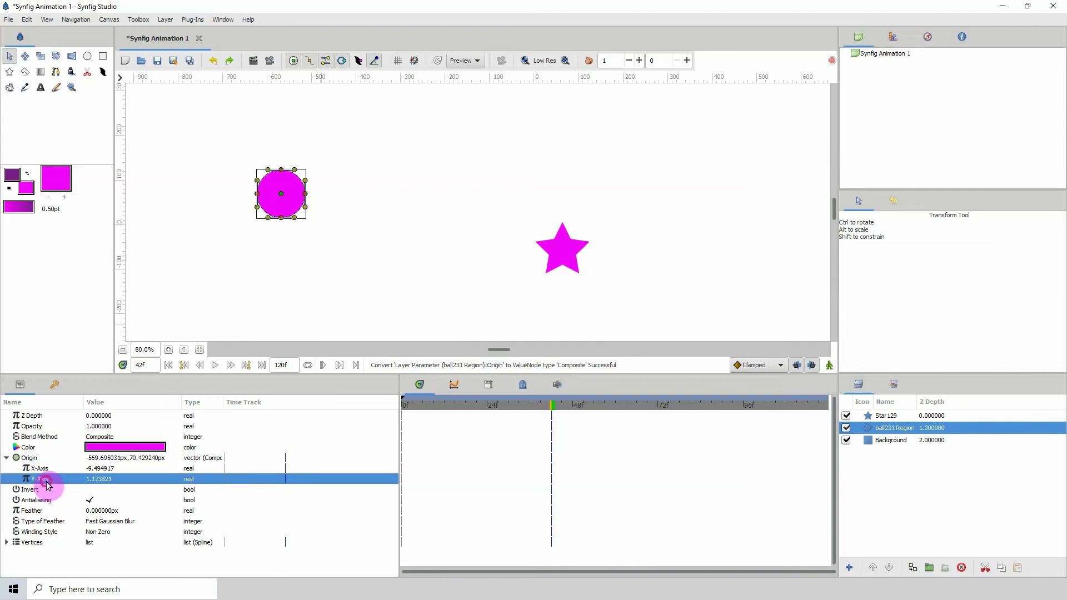
pyautogui.click(26, 483)
pyautogui.click(37, 473)
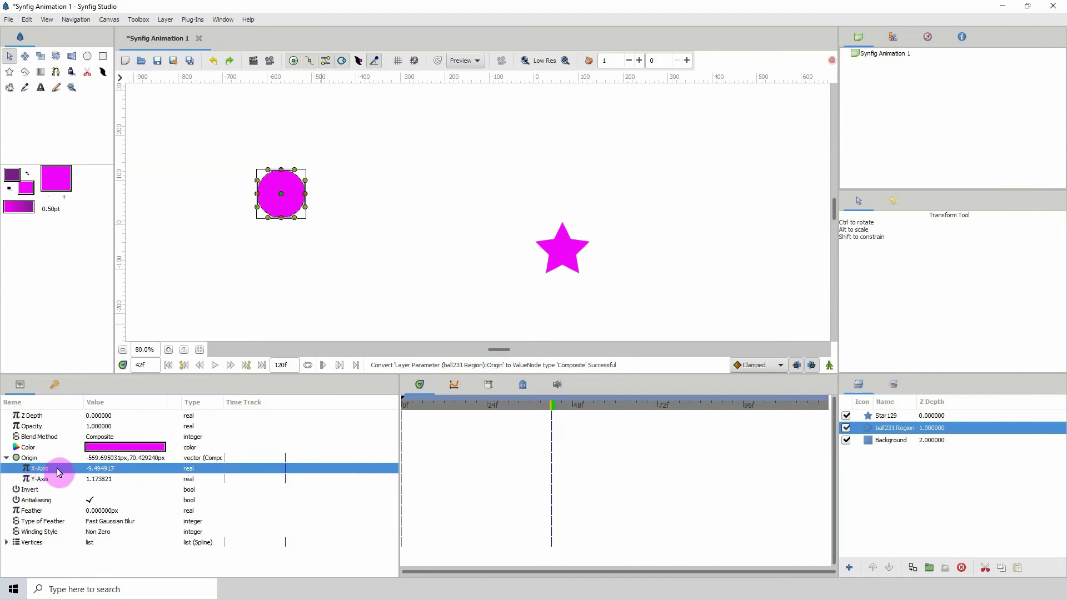
# Convert the X-Axis of the circle's Composite Origin to the Random type and preview the horizontal movement.
pyautogui.rightClick(59, 472)
pyautogui.moveTo(91, 479)
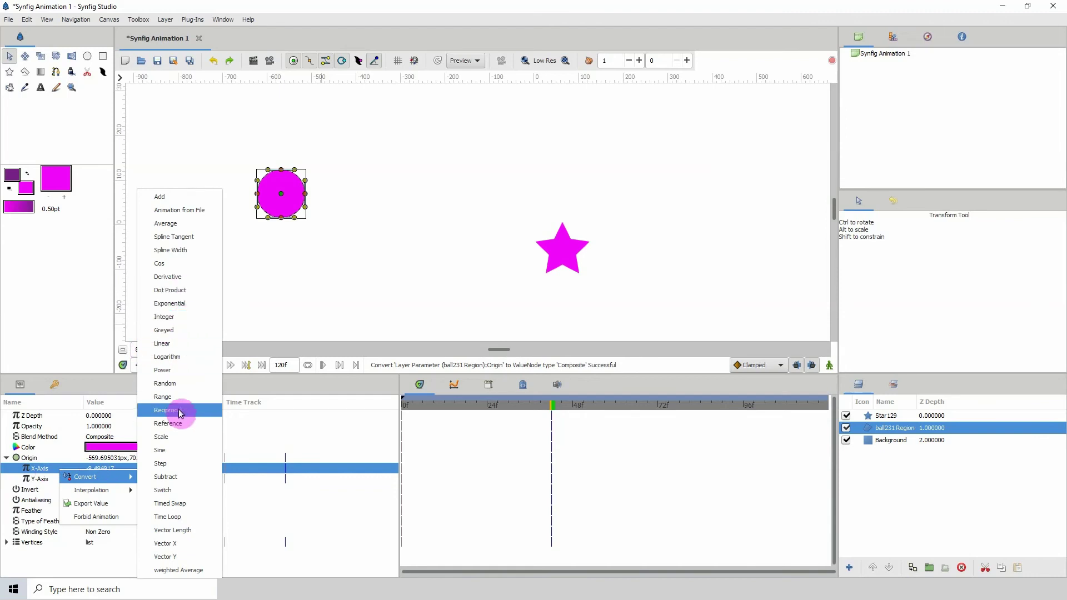
pyautogui.click(177, 383)
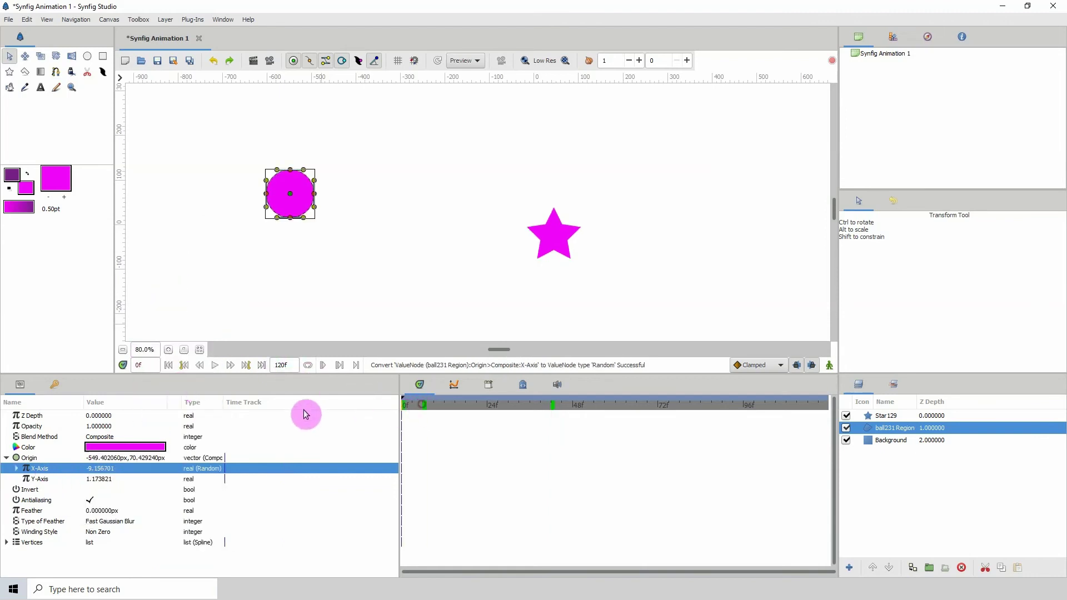
pyautogui.press('space')
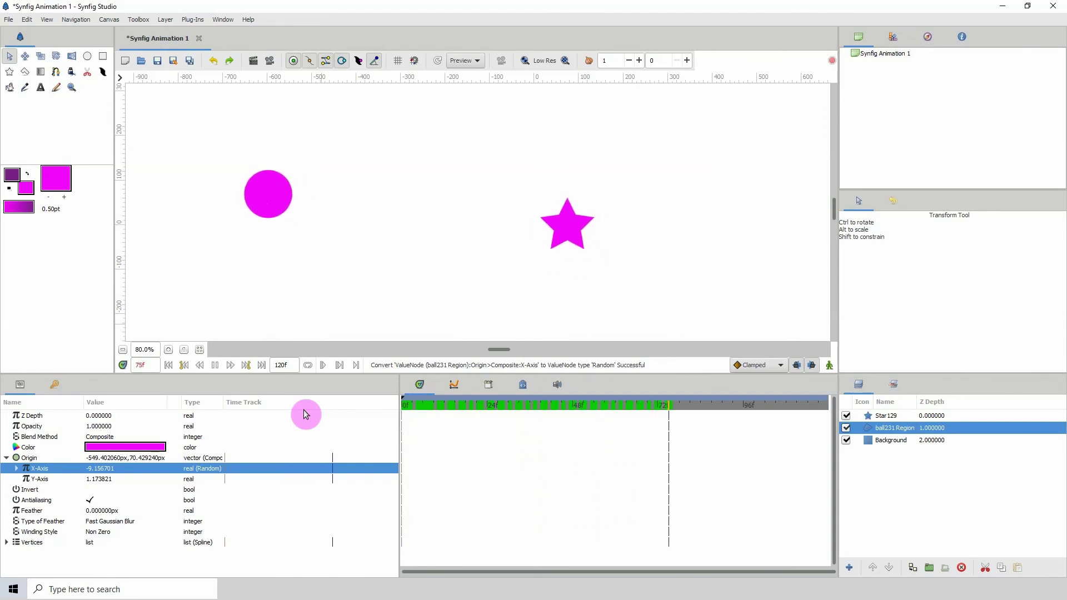
pyautogui.press('space')
# Select the star layer and expand the settings of its random Origin.
pyautogui.click(913, 416)
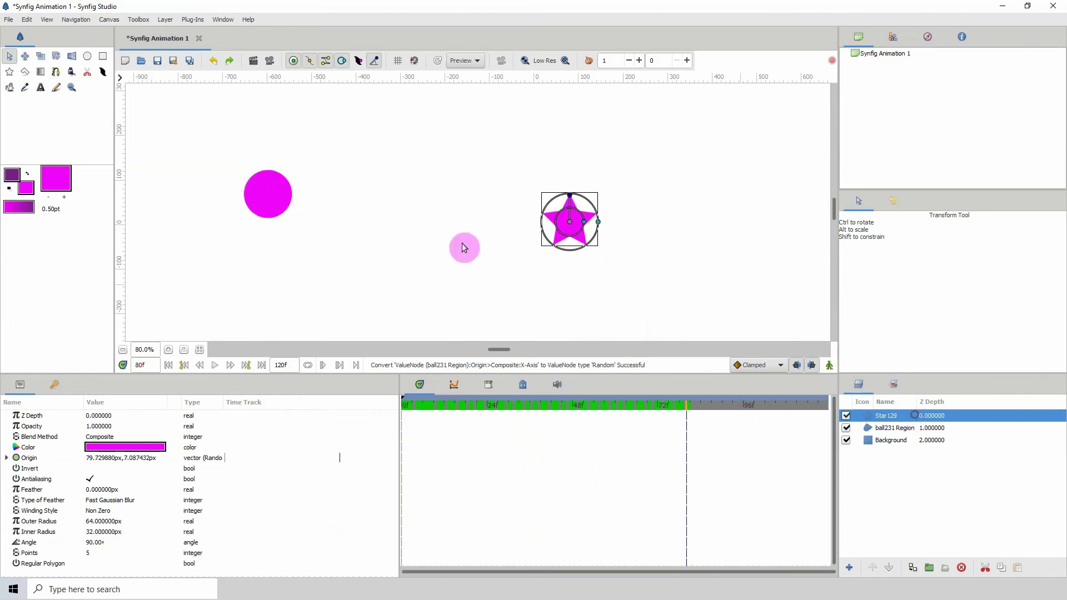
pyautogui.click(29, 459)
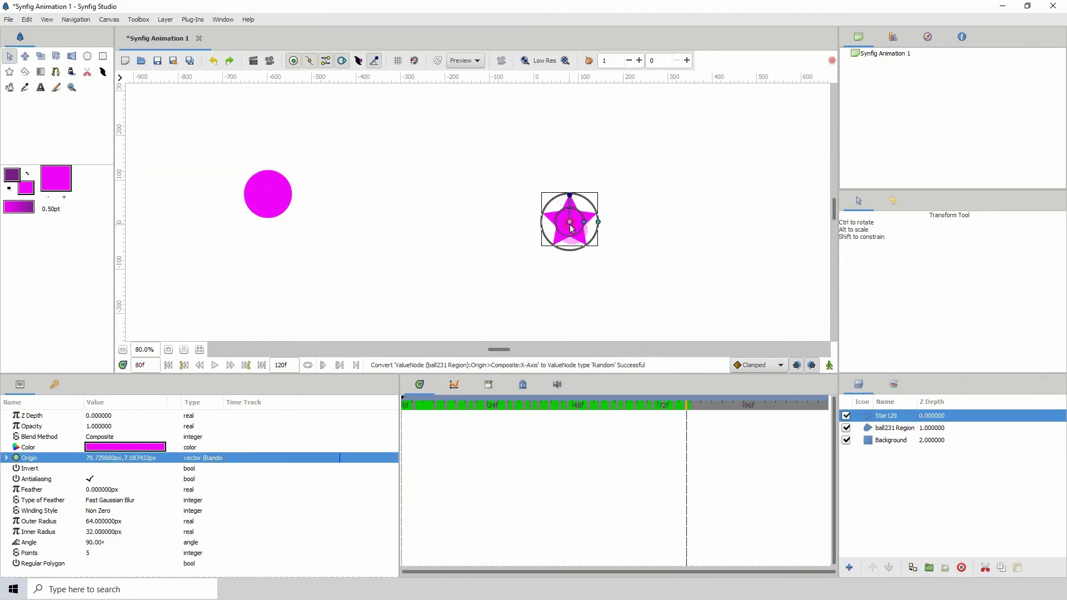
pyautogui.rightClick(35, 463)
pyautogui.moveTo(64, 468)
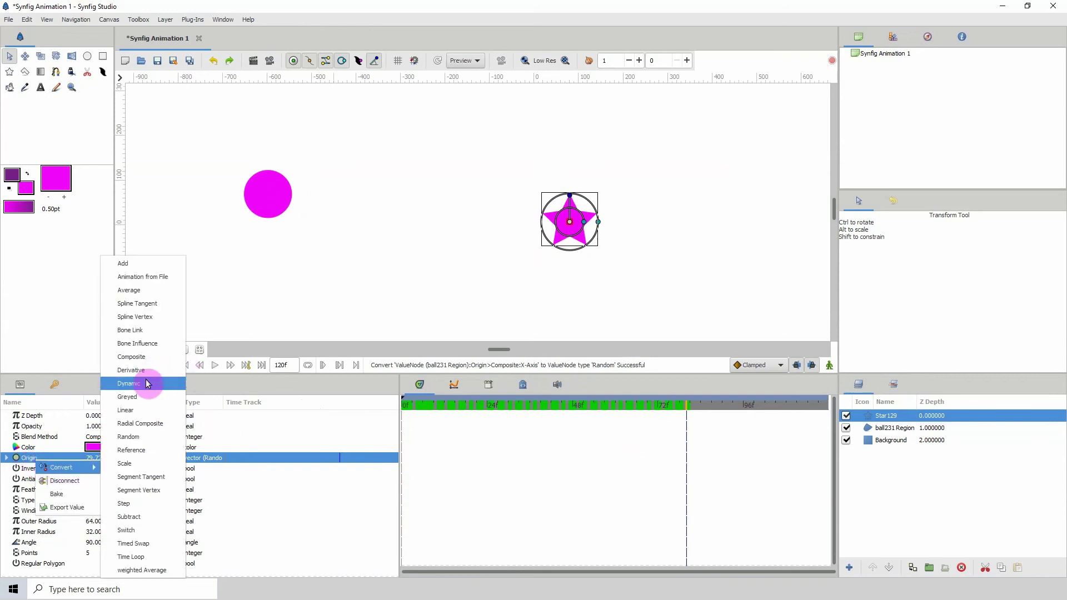
pyautogui.click(3, 450)
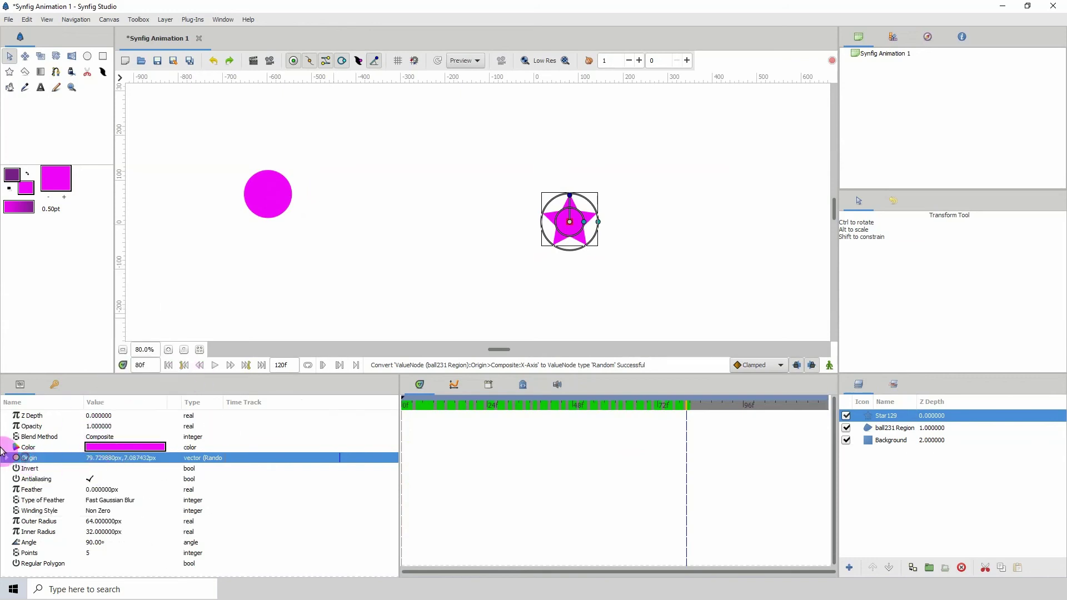
pyautogui.rightClick(34, 463)
pyautogui.moveTo(62, 468)
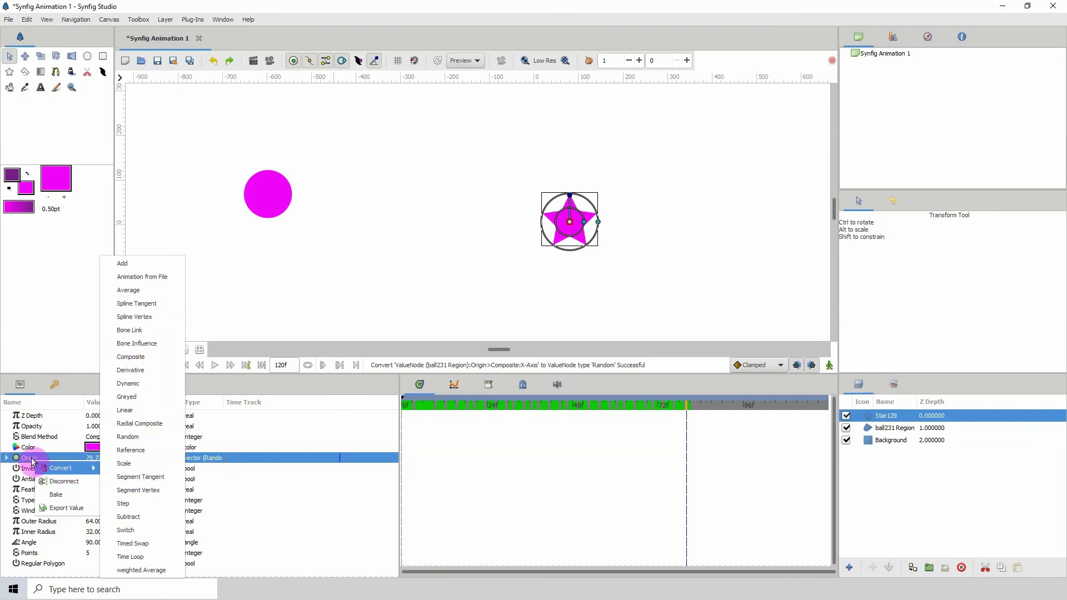
pyautogui.click(8, 458)
pyautogui.click(7, 458)
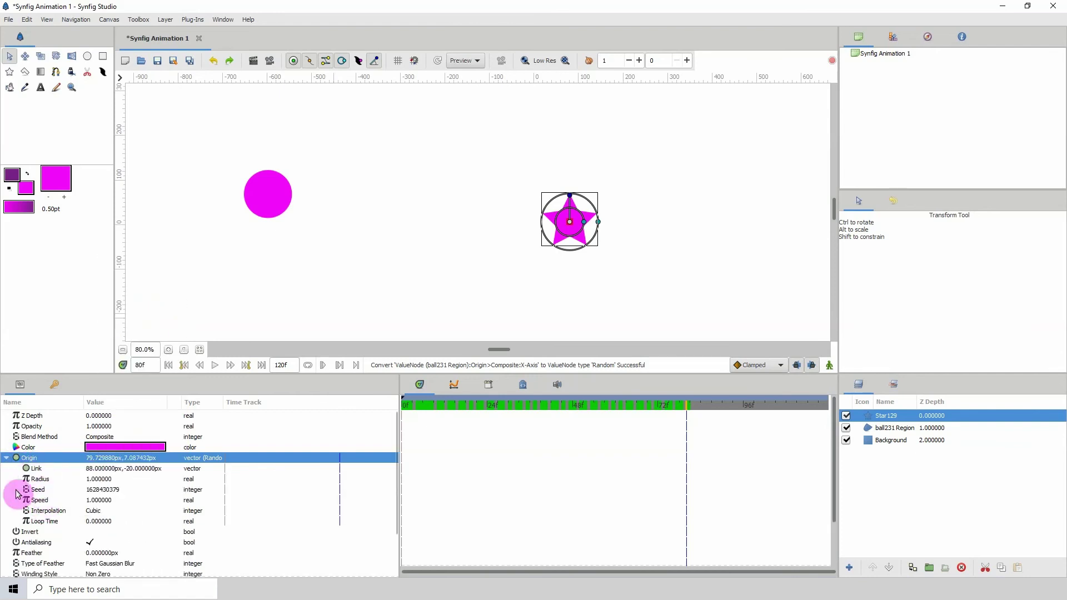
# Disconnect the star's Origin from its Random conversion.
pyautogui.rightClick(34, 461)
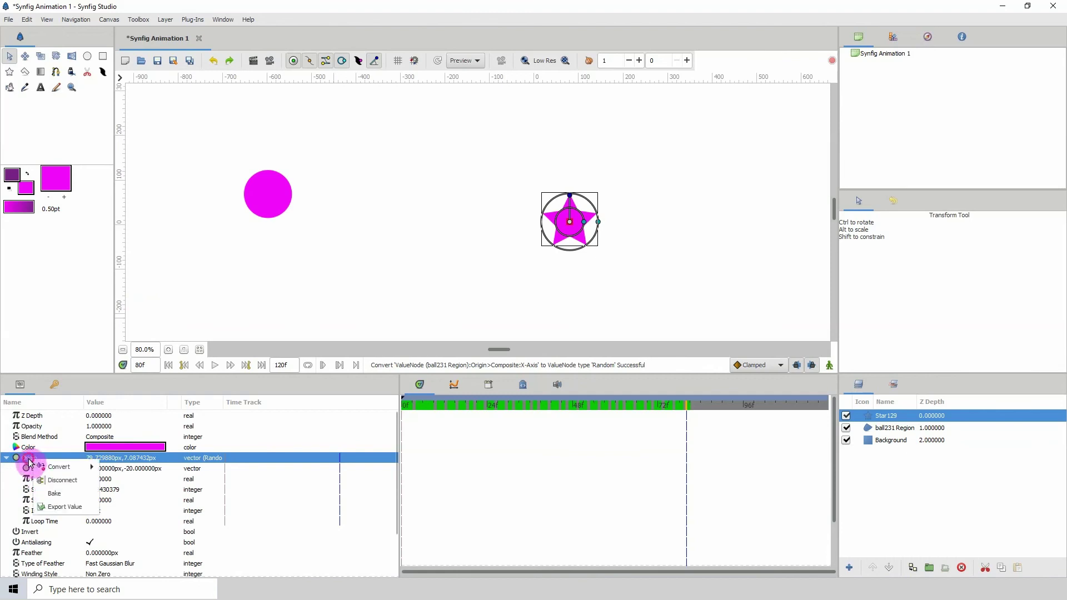
pyautogui.click(29, 460)
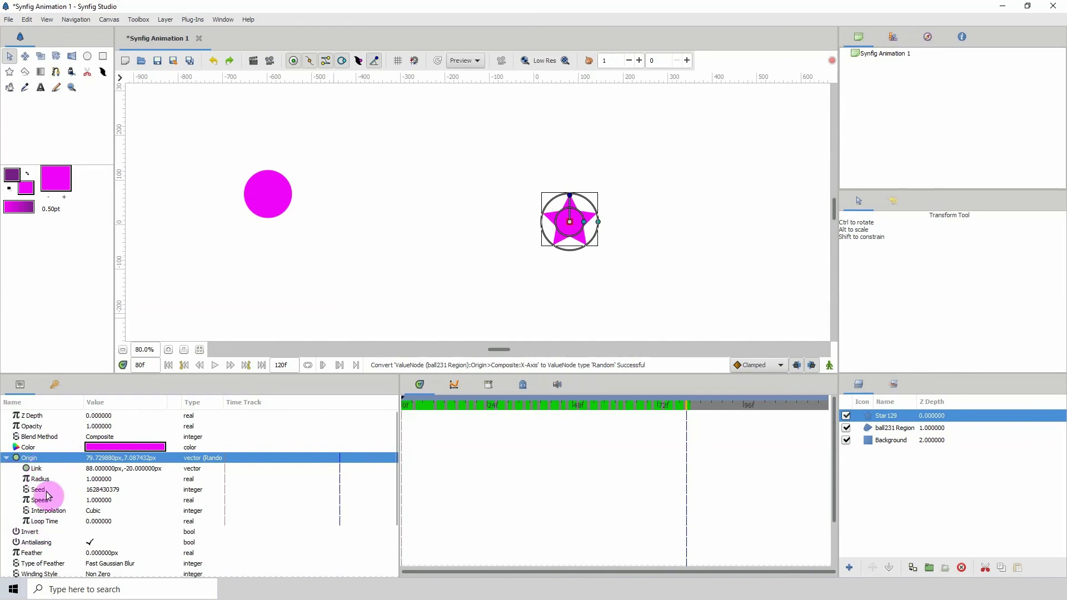
pyautogui.rightClick(35, 461)
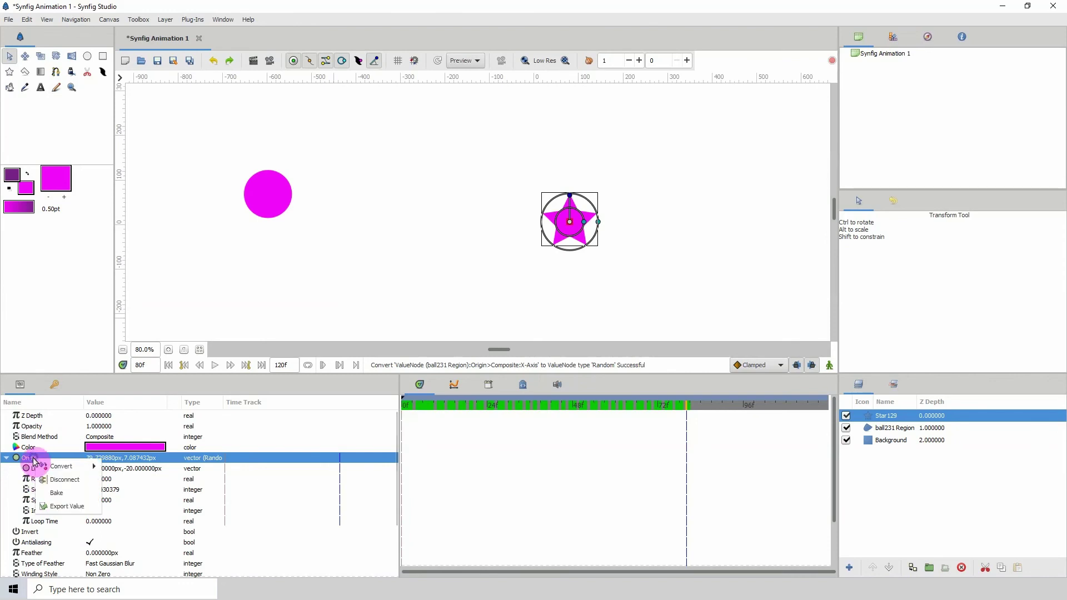
pyautogui.click(60, 481)
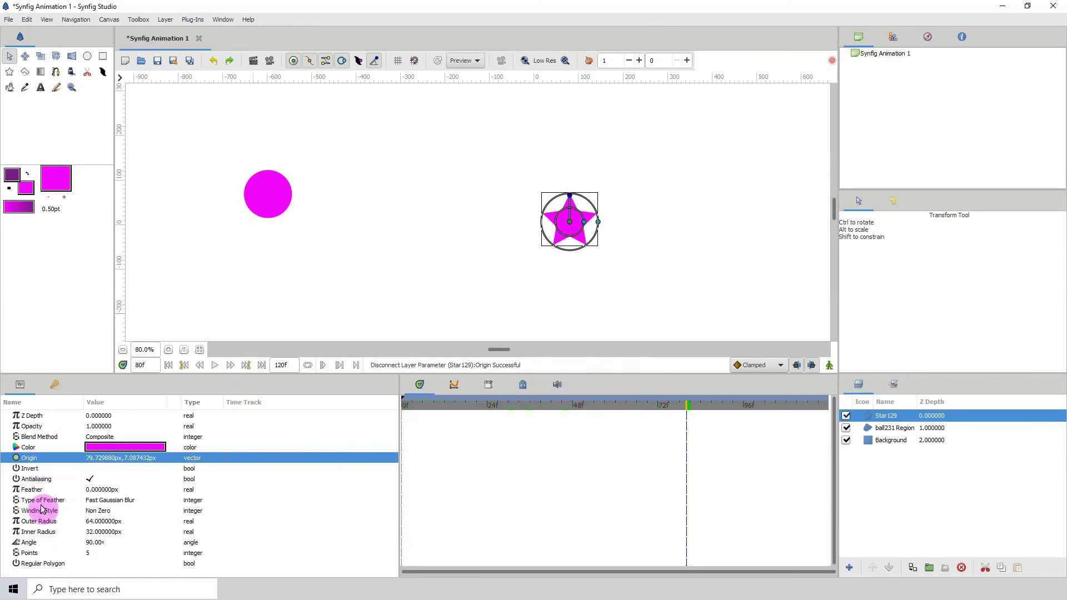
# Convert the star's Origin to the Composite type and expand it into its X-Axis and Y-Axis parameters.
pyautogui.rightClick(34, 459)
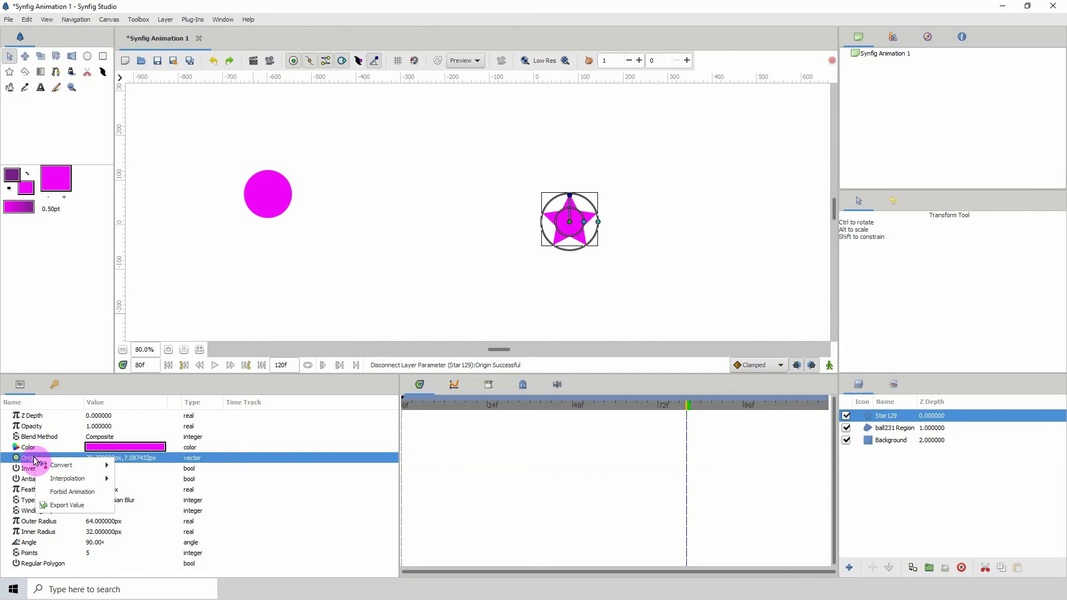
pyautogui.moveTo(58, 467)
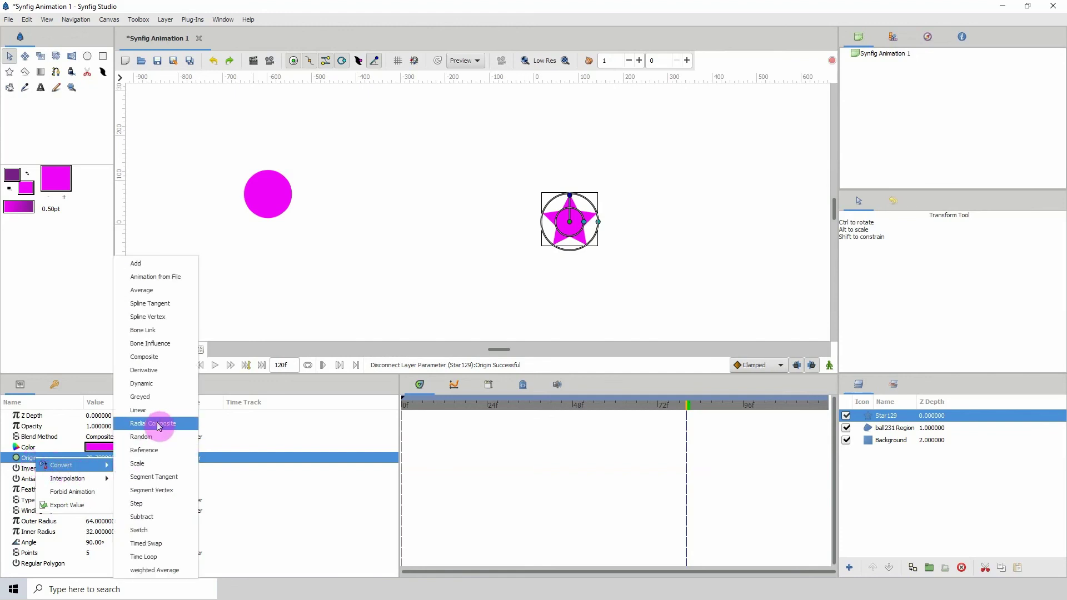
pyautogui.click(160, 362)
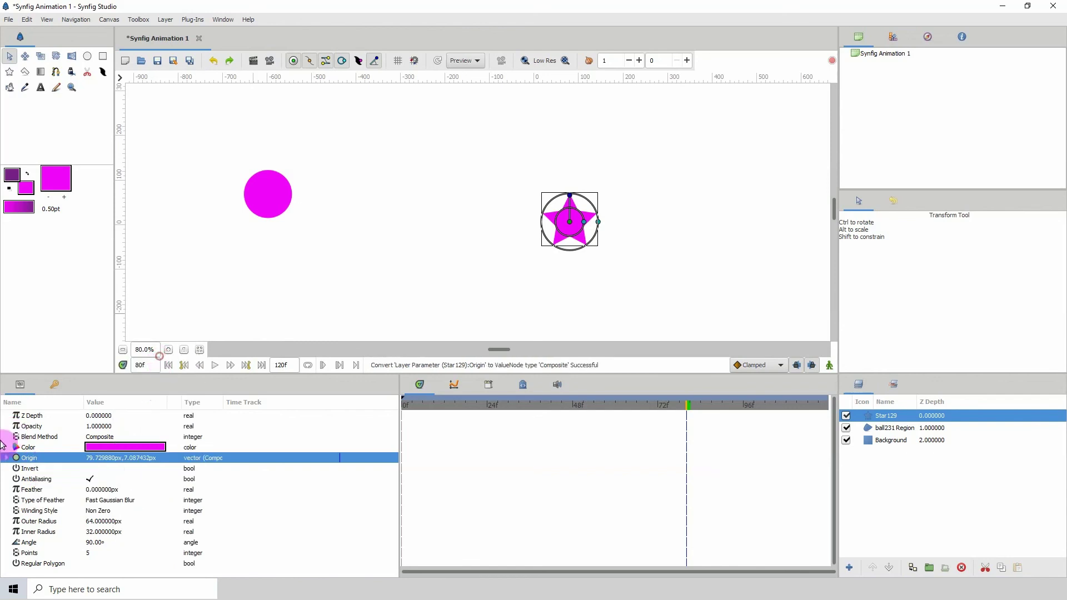
pyautogui.click(7, 457)
# Convert the Y-Axis of the star's Composite Origin to the Random type and preview the vertical movement.
pyautogui.click(60, 479)
pyautogui.rightClick(62, 480)
pyautogui.moveTo(94, 489)
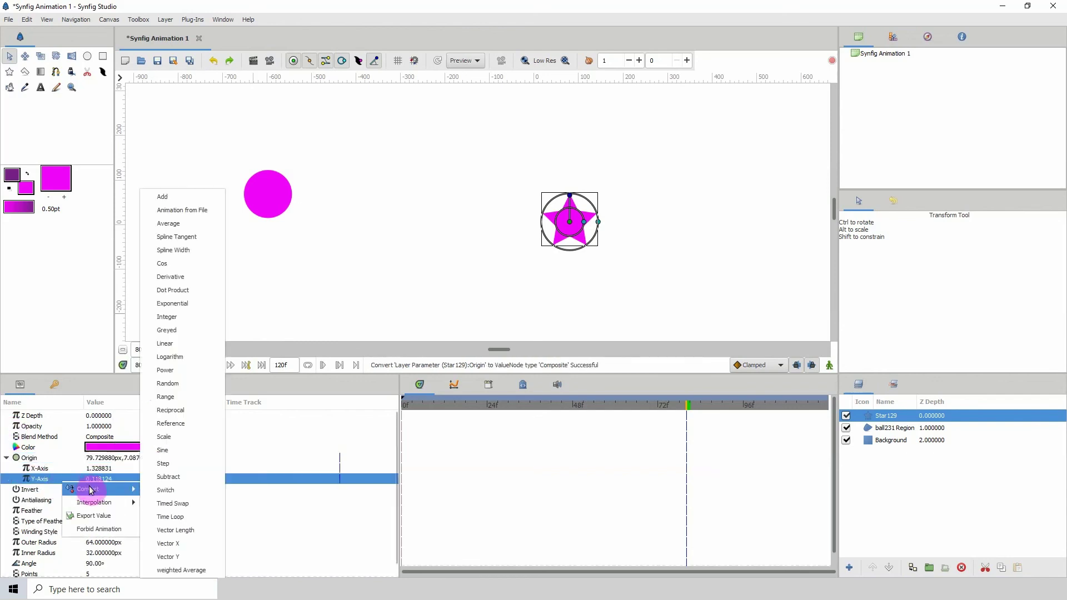
pyautogui.click(167, 383)
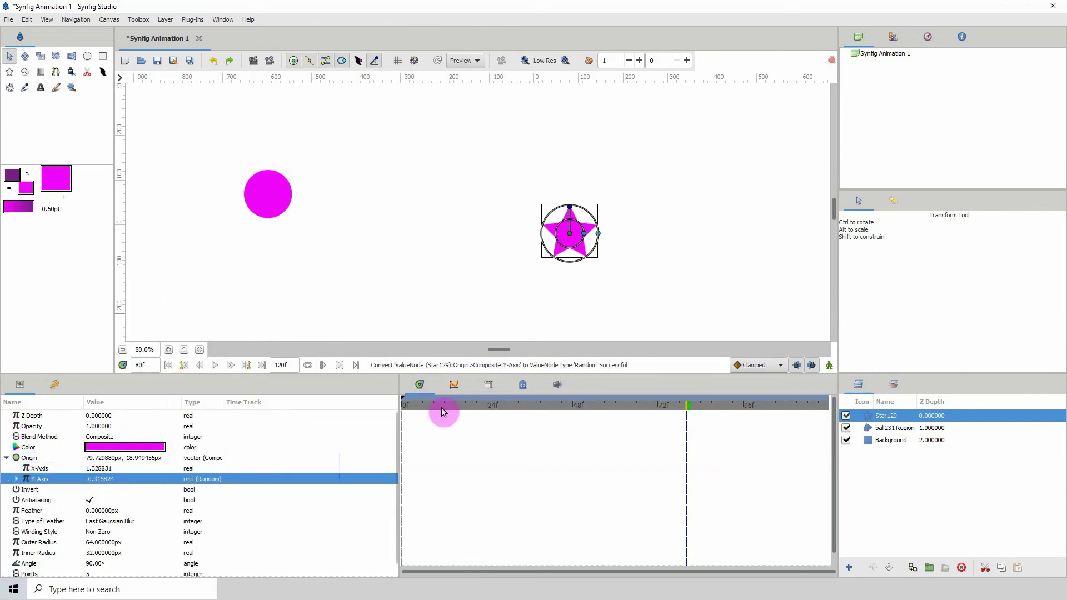
pyautogui.press('space')
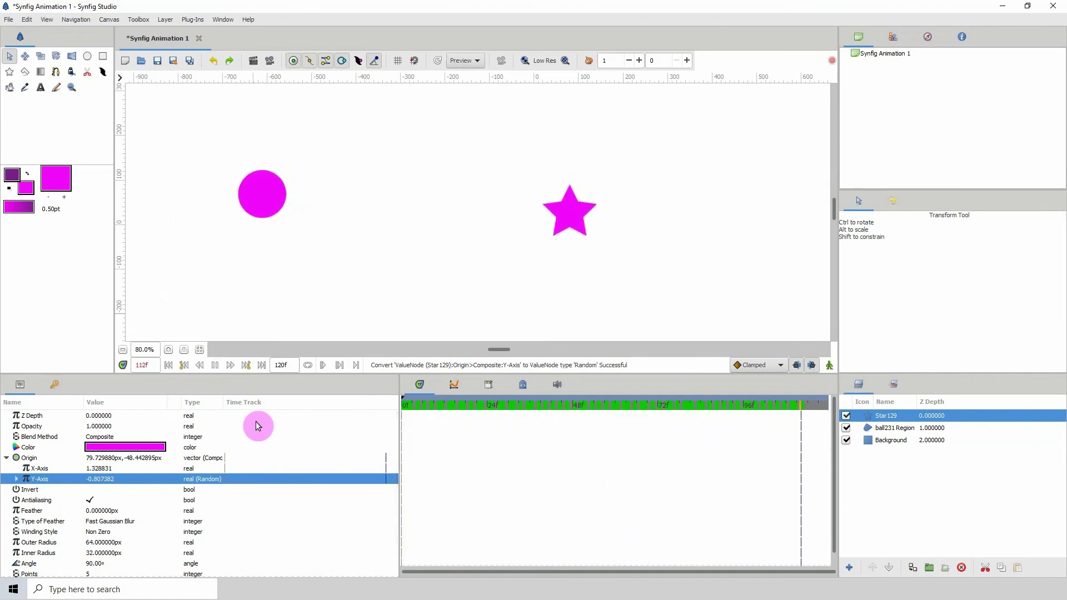
pyautogui.press('space')
# Set the Speed of the circle's random X-Axis to 4.
pyautogui.click(259, 200)
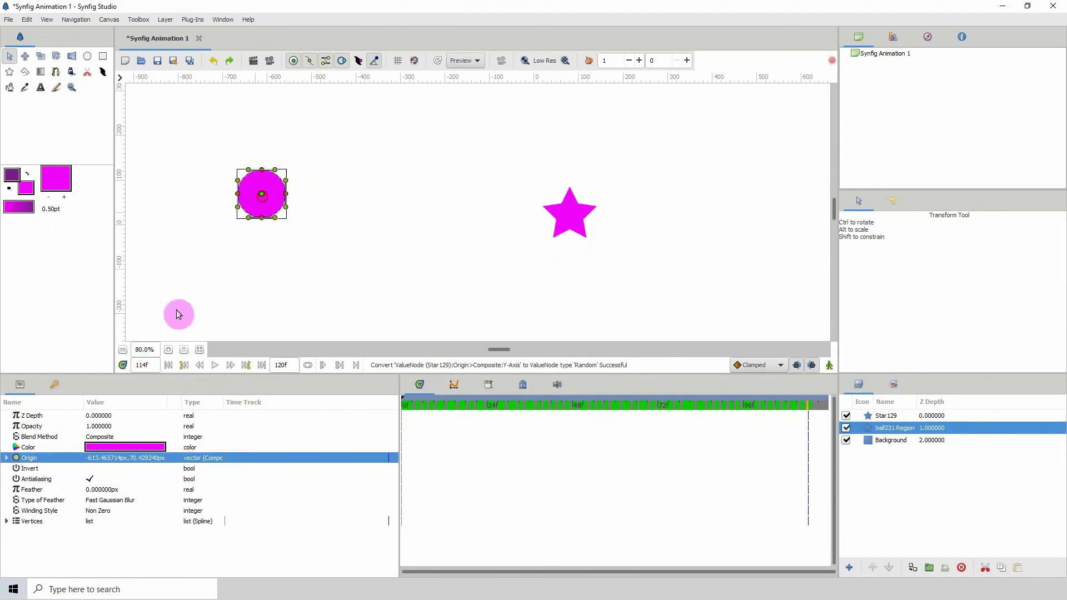
pyautogui.click(7, 458)
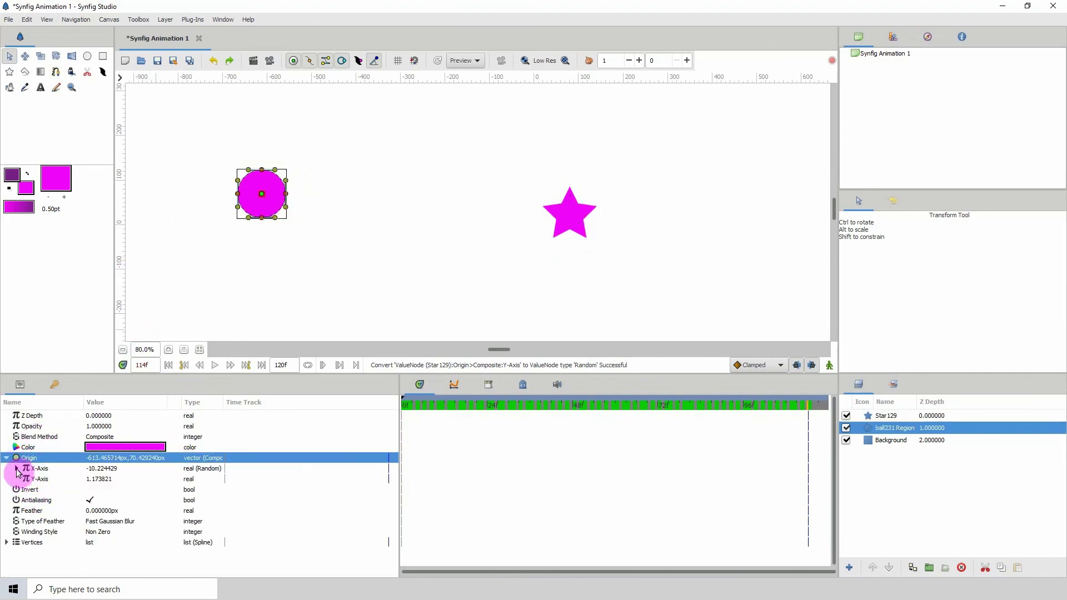
pyautogui.click(17, 470)
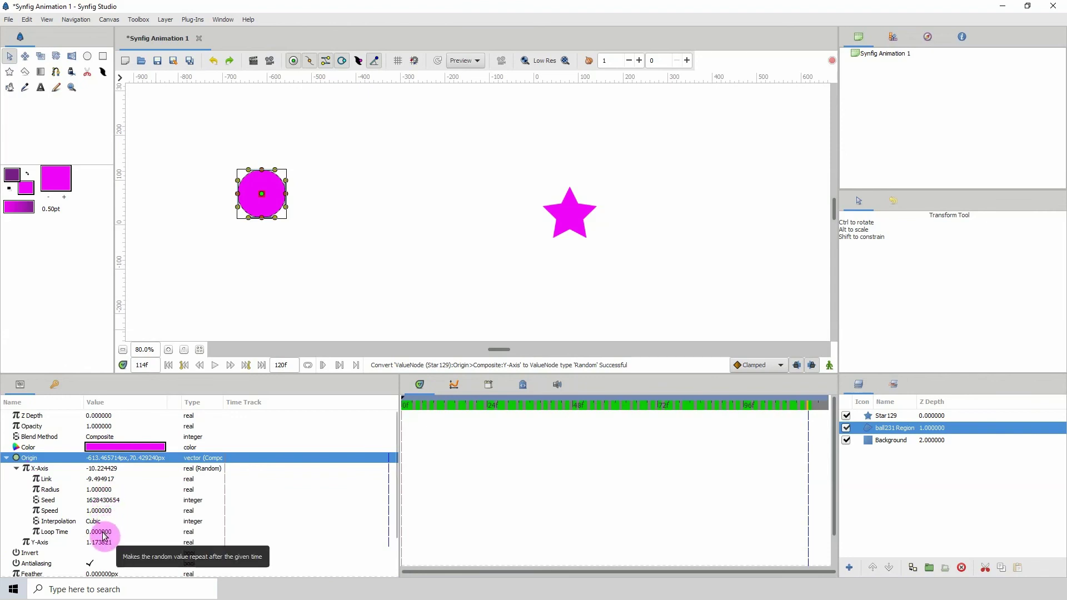
pyautogui.click(102, 511)
pyautogui.write('4')
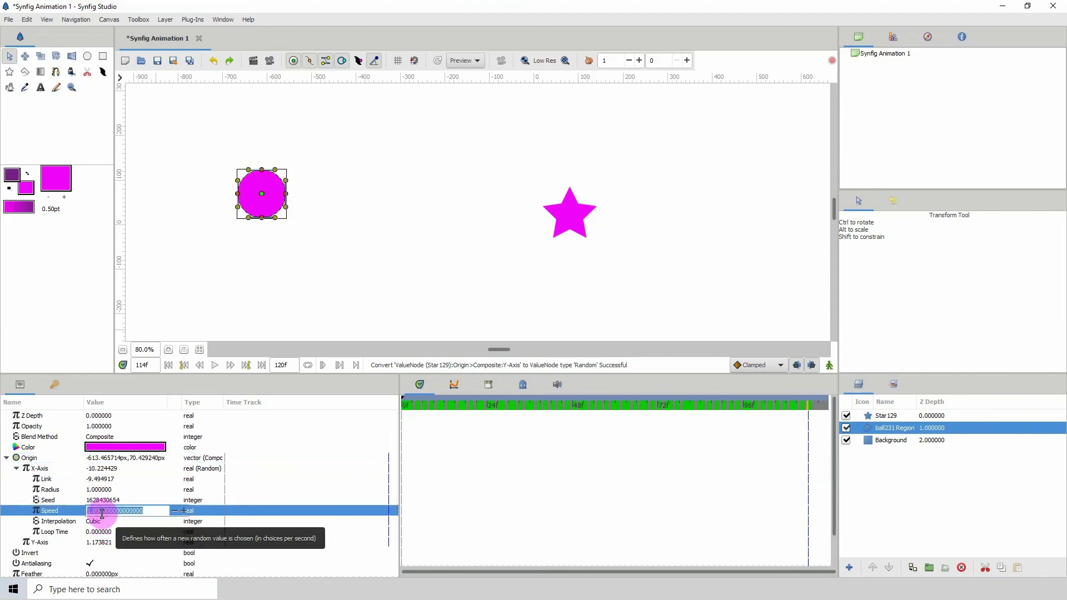
pyautogui.press('Return')
# Set the Speed of the star's random Y-Axis to 4.
pyautogui.click(578, 219)
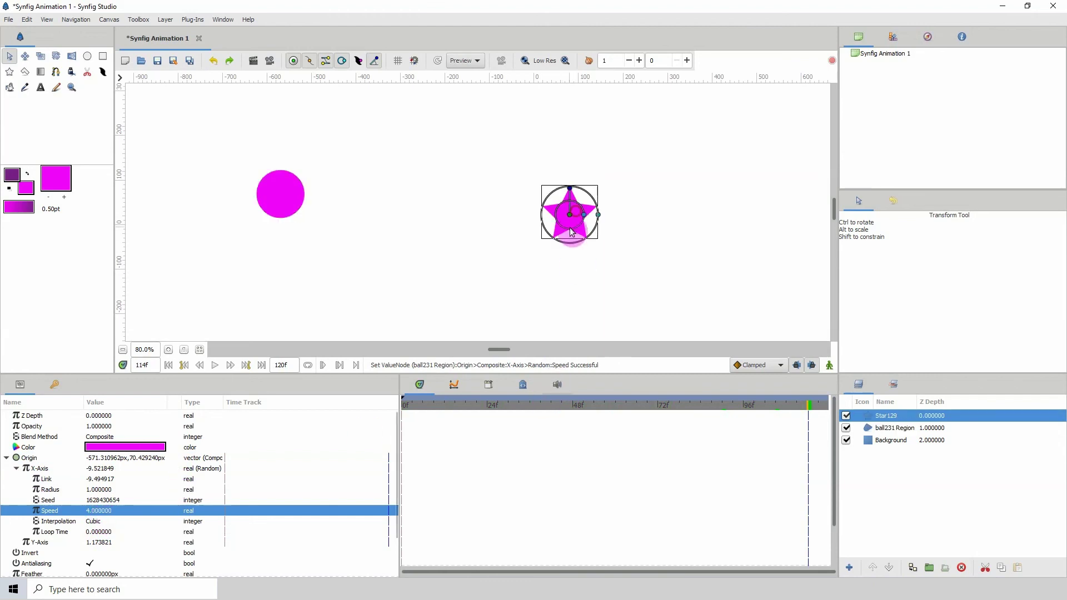
pyautogui.click(6, 457)
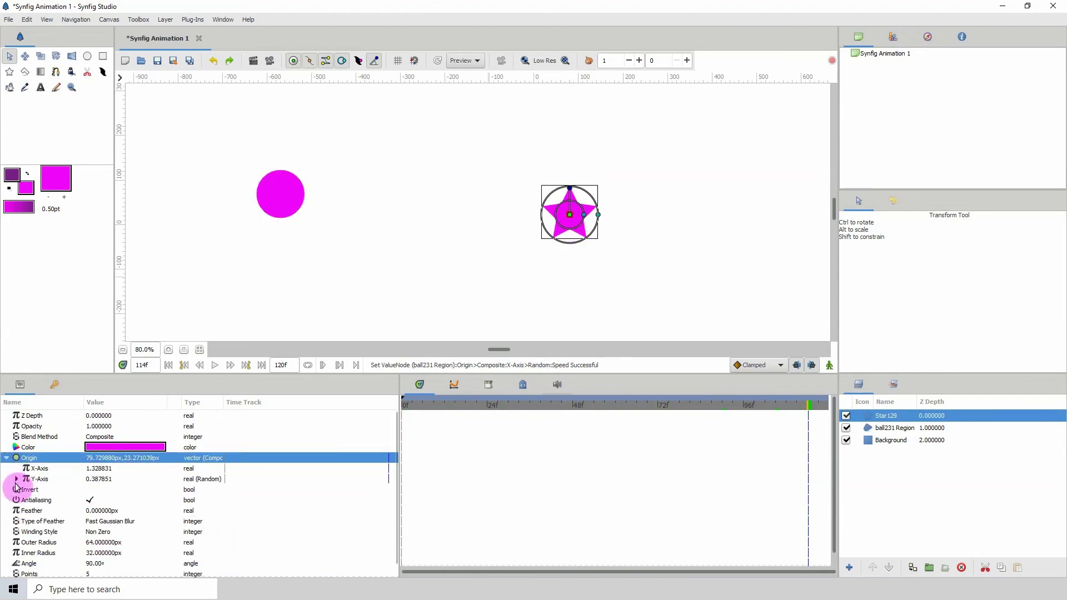
pyautogui.click(16, 479)
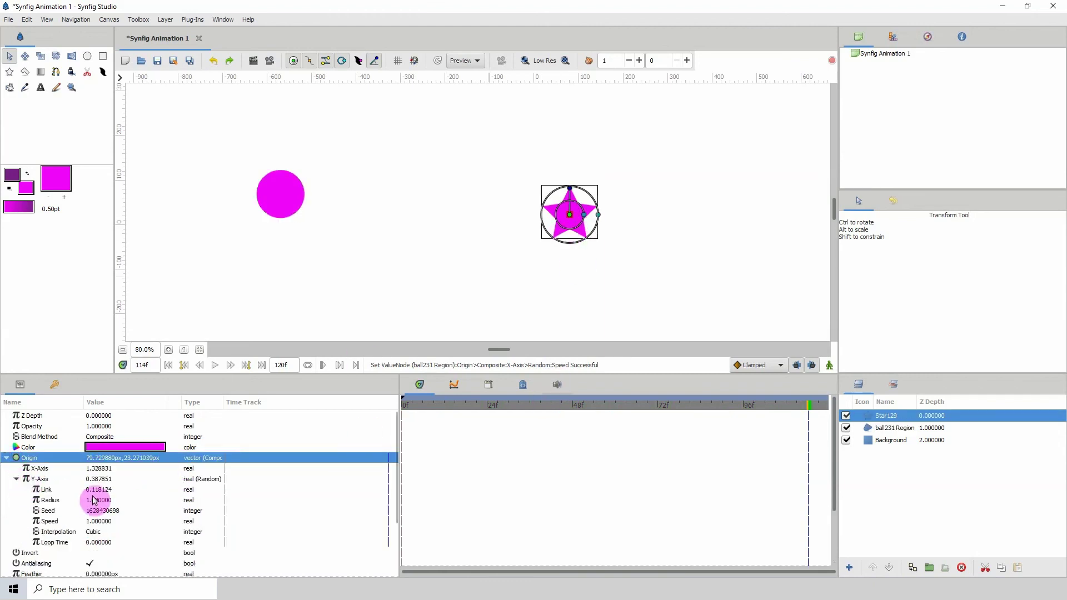
pyautogui.click(98, 523)
pyautogui.write('4')
pyautogui.press('Return')
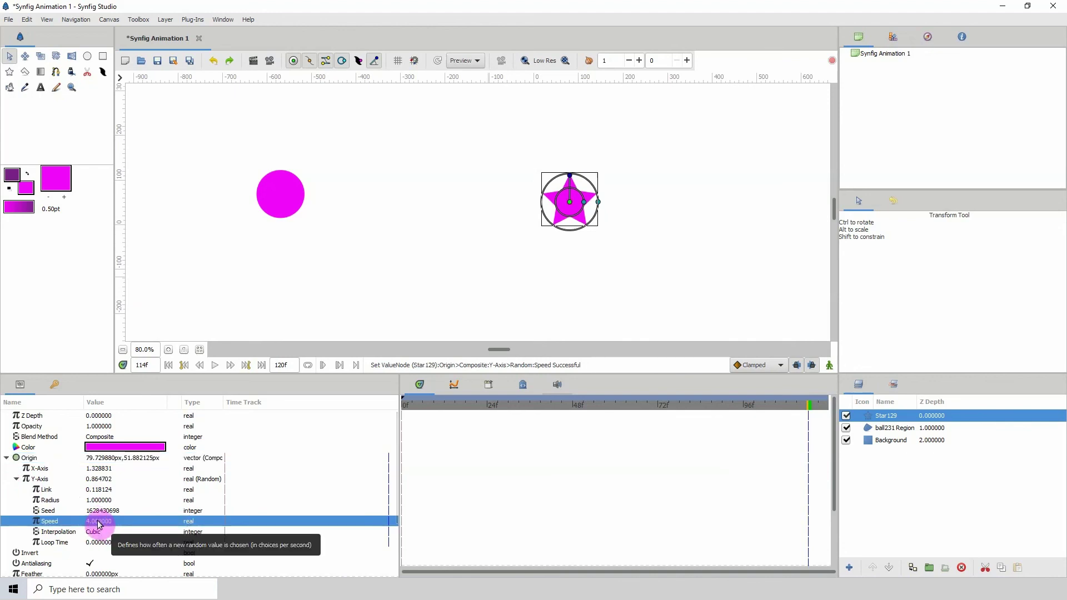
# Play the animation from the first frame to review the faster circle and star movement, and replay it.
pyautogui.click(504, 445)
pyautogui.press('Home')
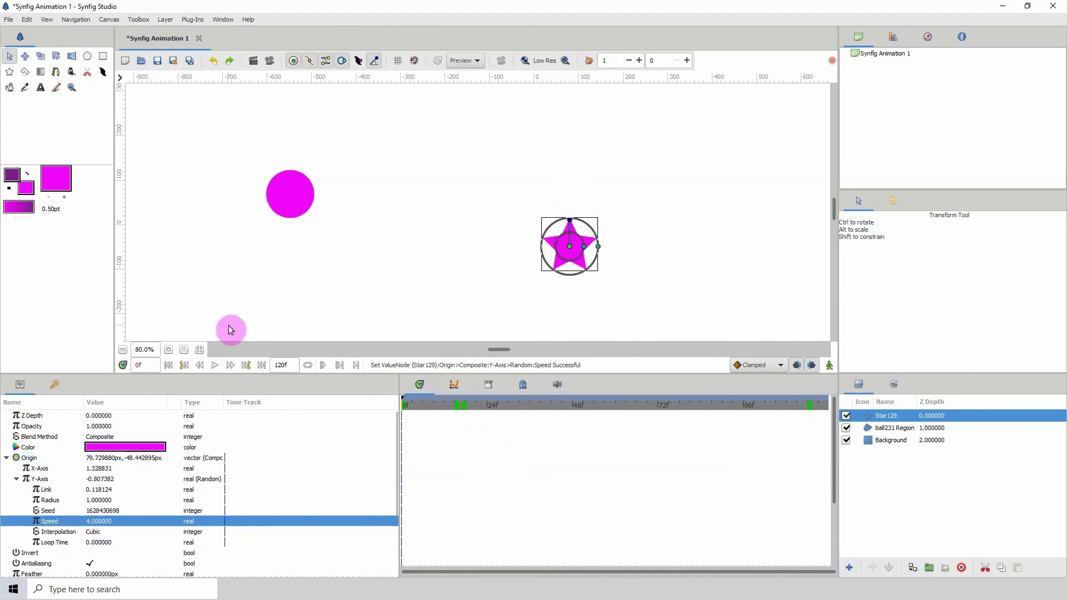
pyautogui.press('space')
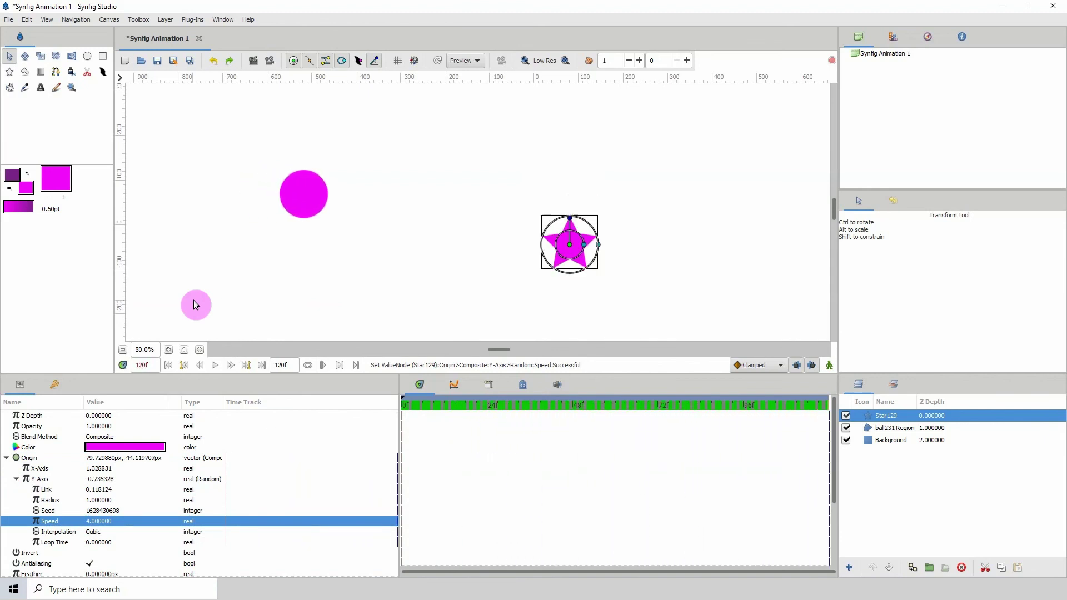
pyautogui.press('space')
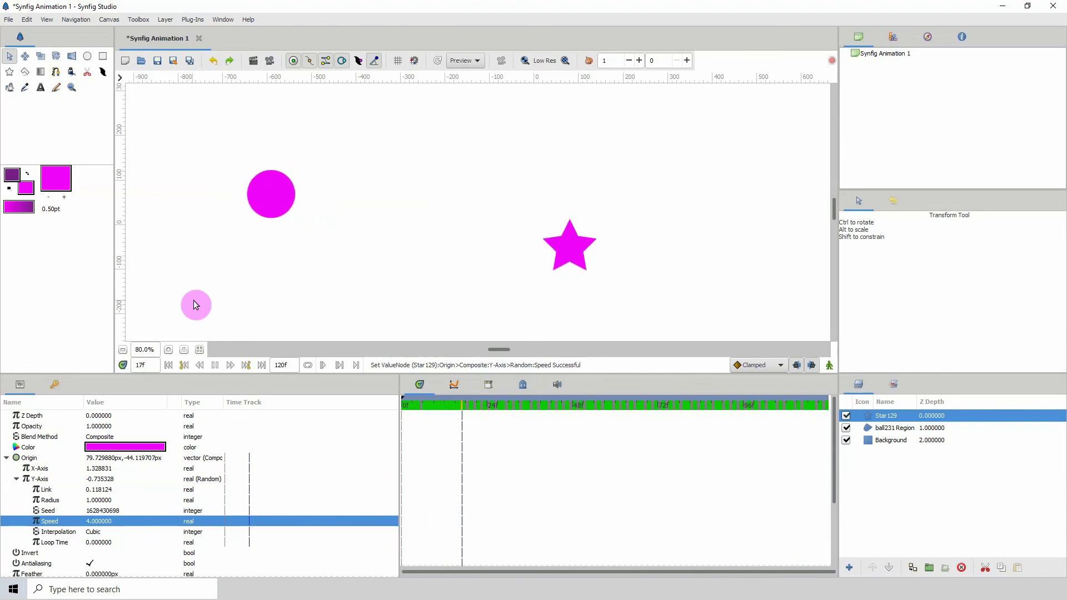